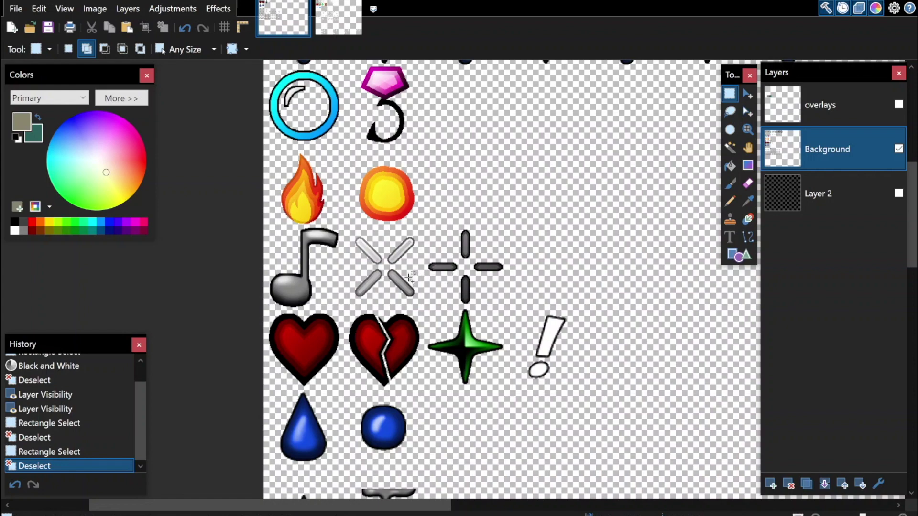
Dismiss the backup settings notification while zooming around the particle sheet.
scroll(404, 277, up, 2)
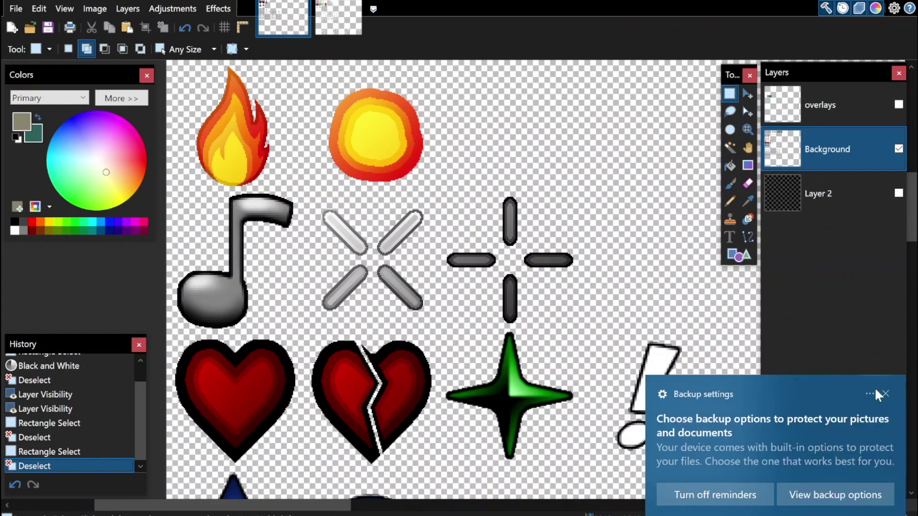
click(885, 395)
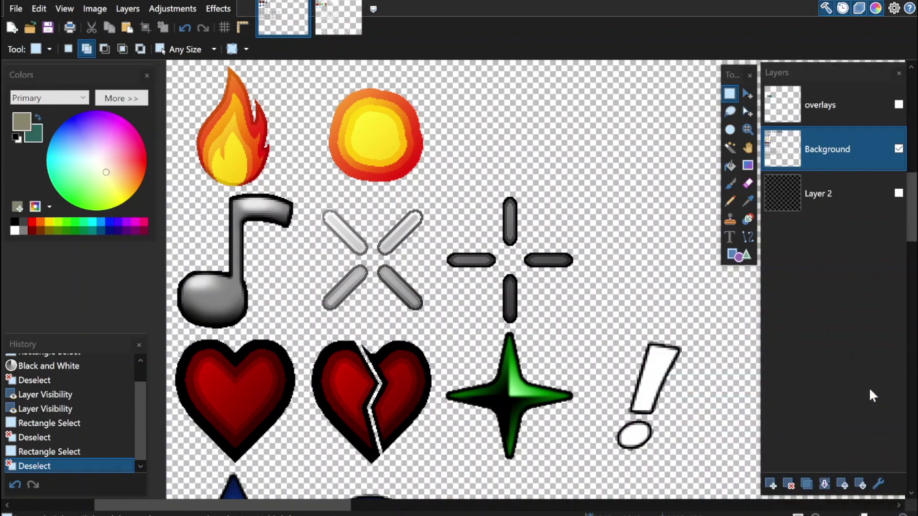
scroll(389, 246, down, 1)
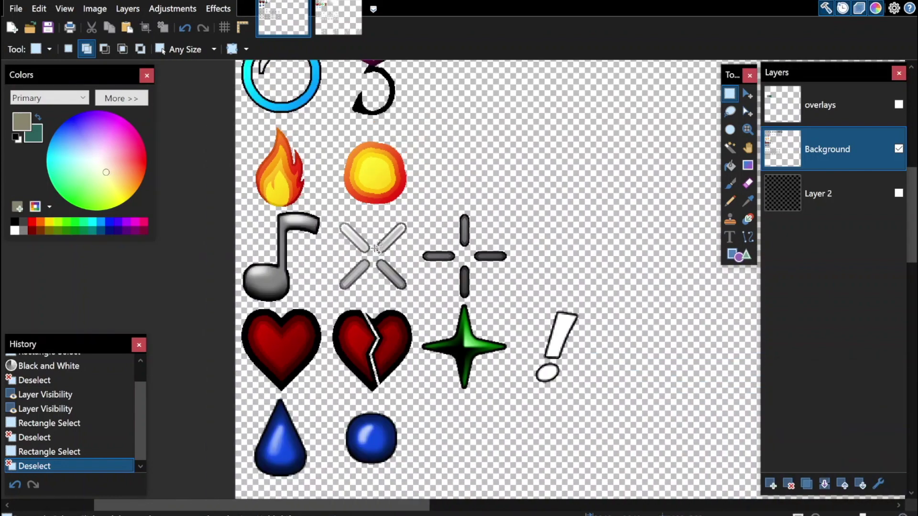
scroll(366, 253, up, 2)
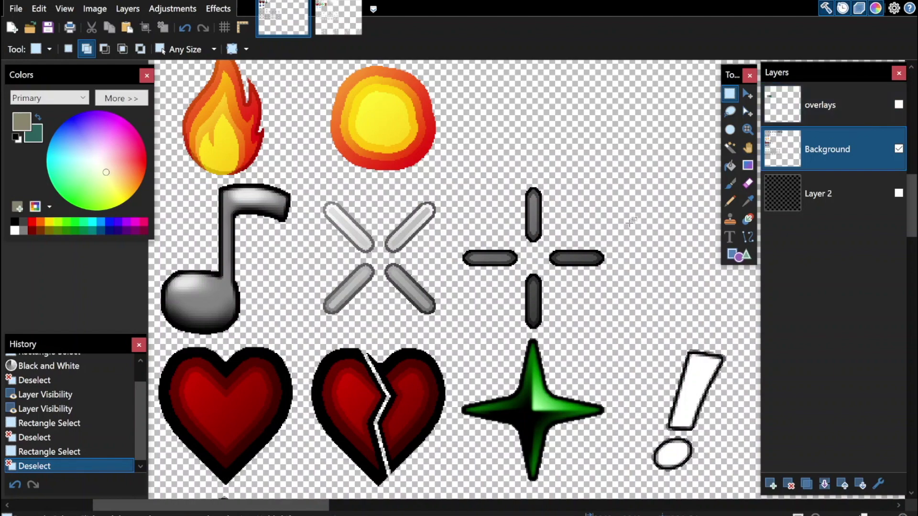
scroll(363, 287, down, 1)
scroll(382, 279, up, 3)
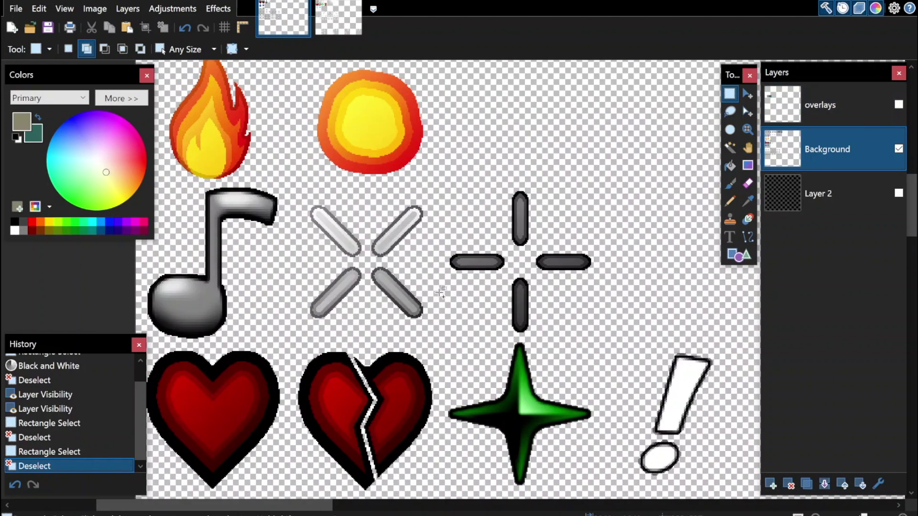
scroll(382, 258, down, 1)
scroll(277, 215, up, 2)
scroll(246, 203, down, 2)
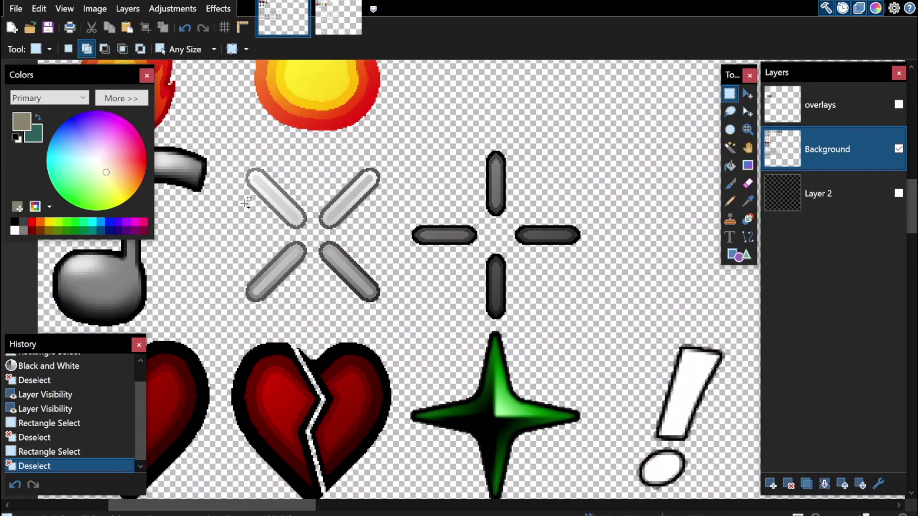
scroll(395, 234, up, 2)
scroll(416, 277, down, 1)
scroll(410, 273, up, 1)
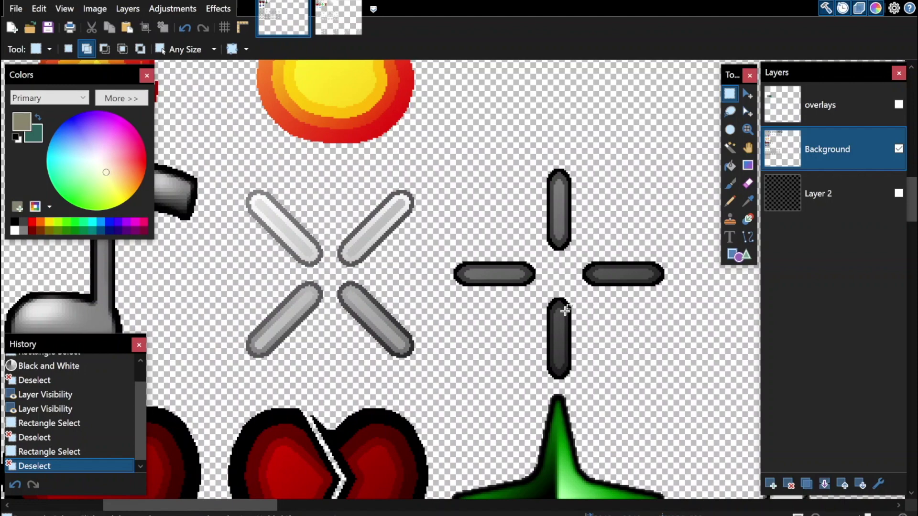
scroll(384, 248, down, 2)
scroll(430, 265, up, 2)
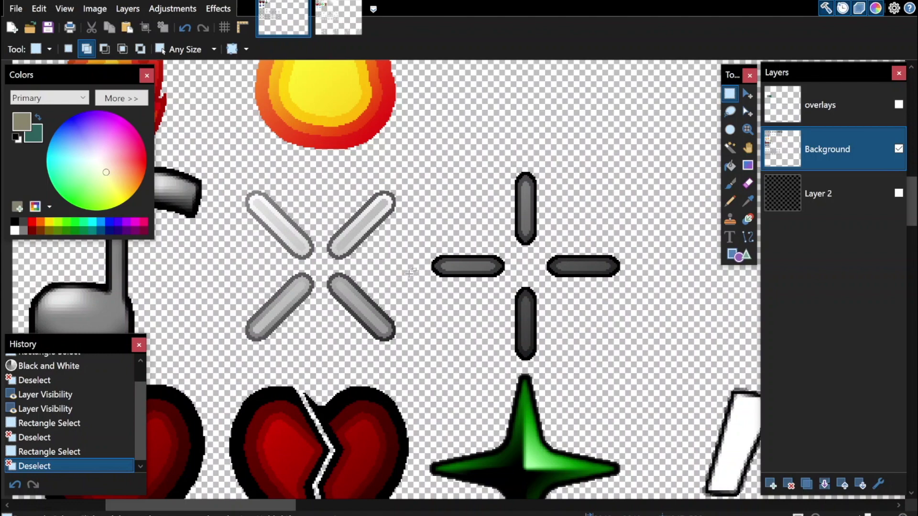
scroll(399, 273, down, 3)
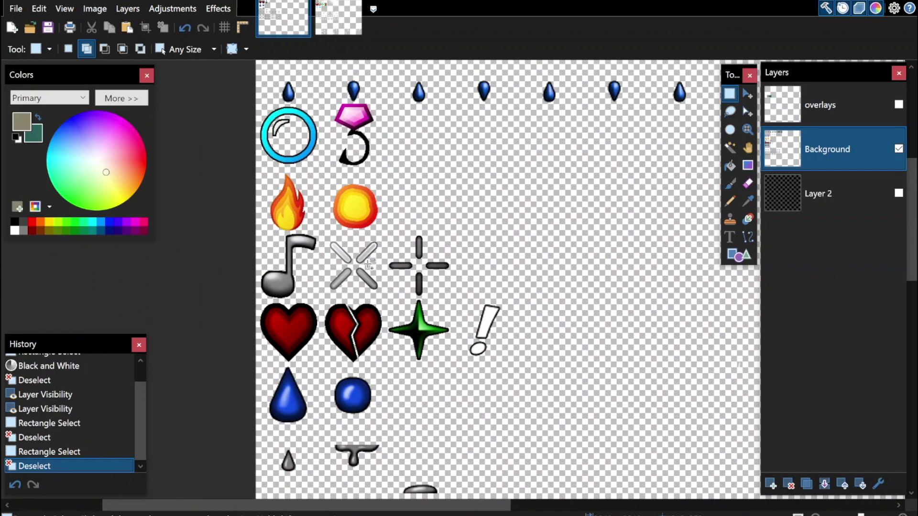
scroll(370, 276, up, 3)
Trim the overlays layer by erasing everything outside the shapes, using a Magic Wand selection from the Background layer.
click(824, 106)
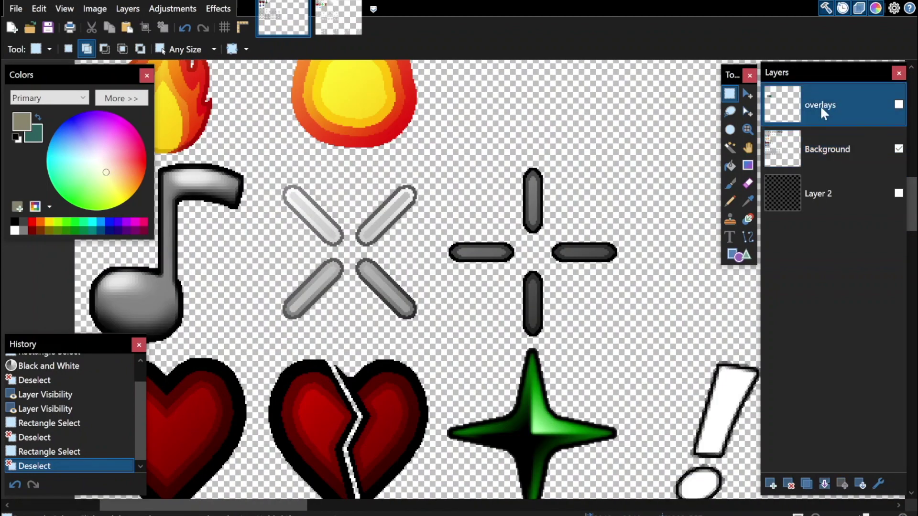
key(s)
key(s)
key(s)
click(464, 207)
key(ctrl+z)
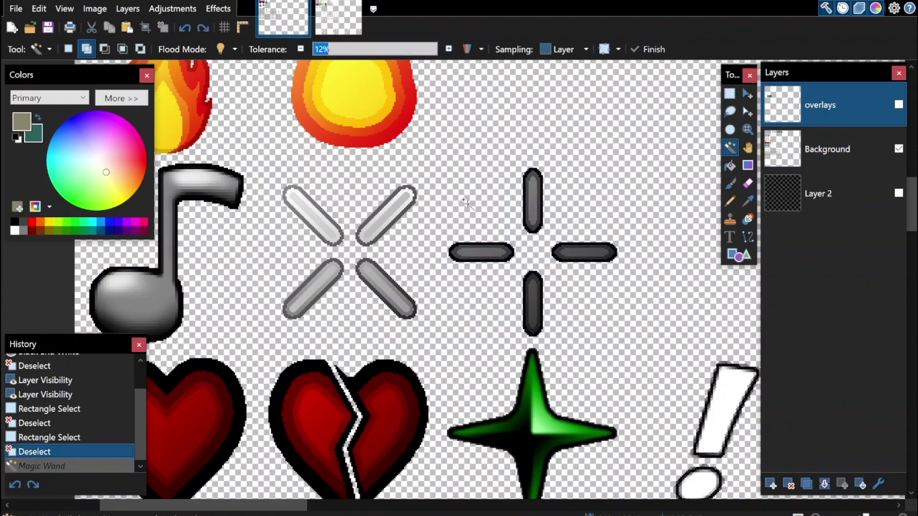
click(834, 143)
click(489, 219)
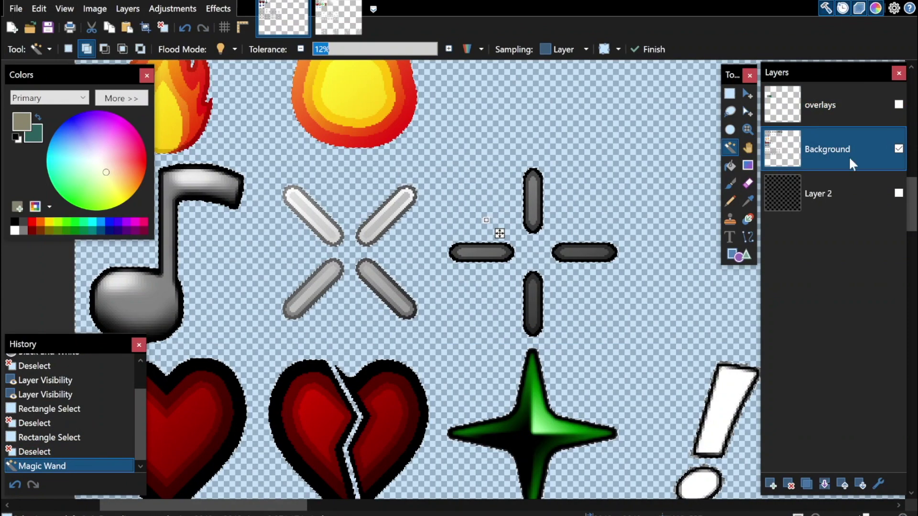
click(833, 108)
key(Delete)
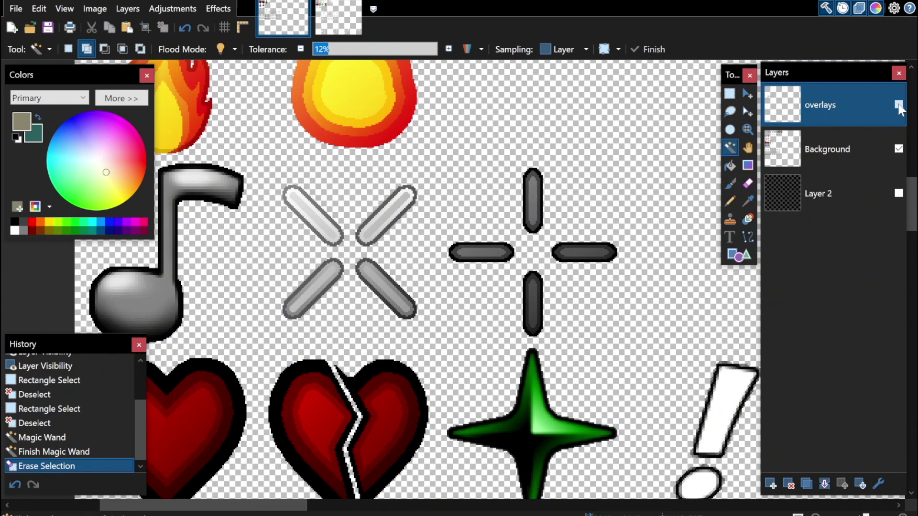
Review the trimmed overlays, then undo the trim and clear the selection.
click(899, 105)
scroll(487, 258, up, 1)
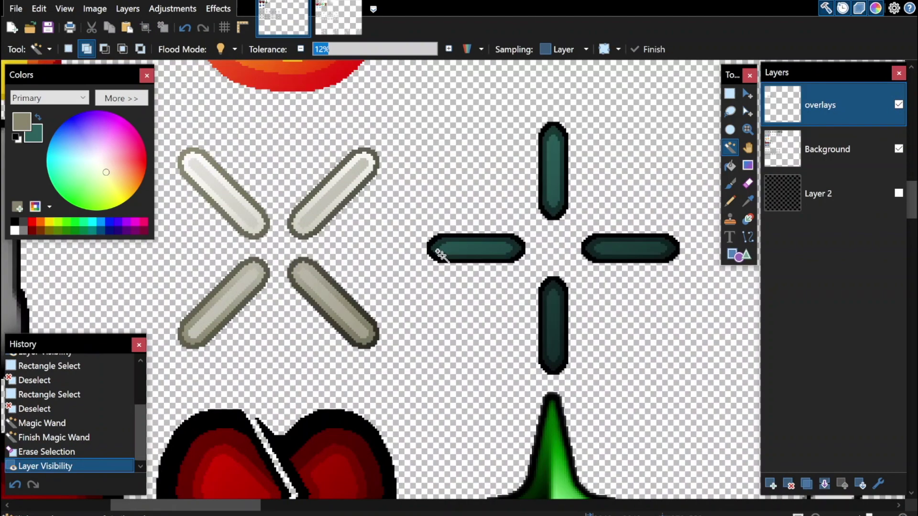
scroll(478, 258, down, 1)
scroll(565, 263, up, 3)
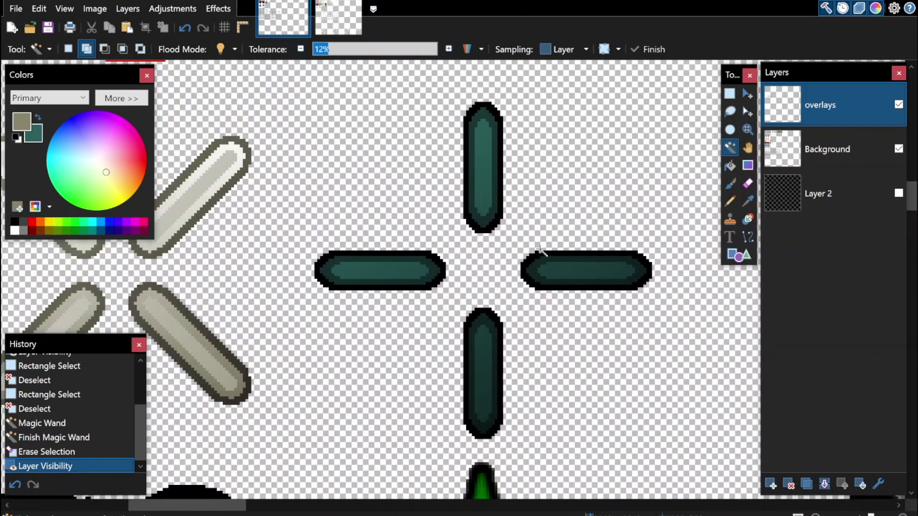
scroll(541, 251, down, 1)
scroll(248, 255, up, 1)
scroll(359, 251, down, 1)
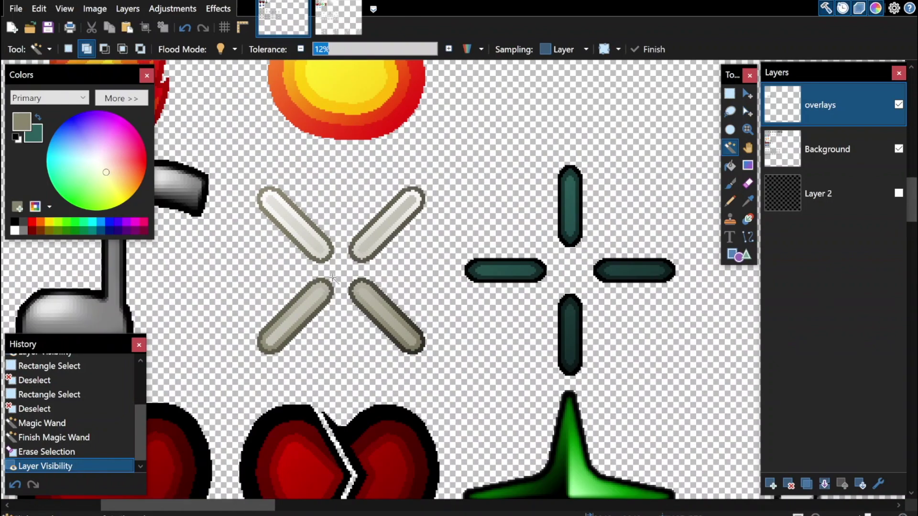
scroll(264, 227, down, 1)
scroll(299, 250, up, 1)
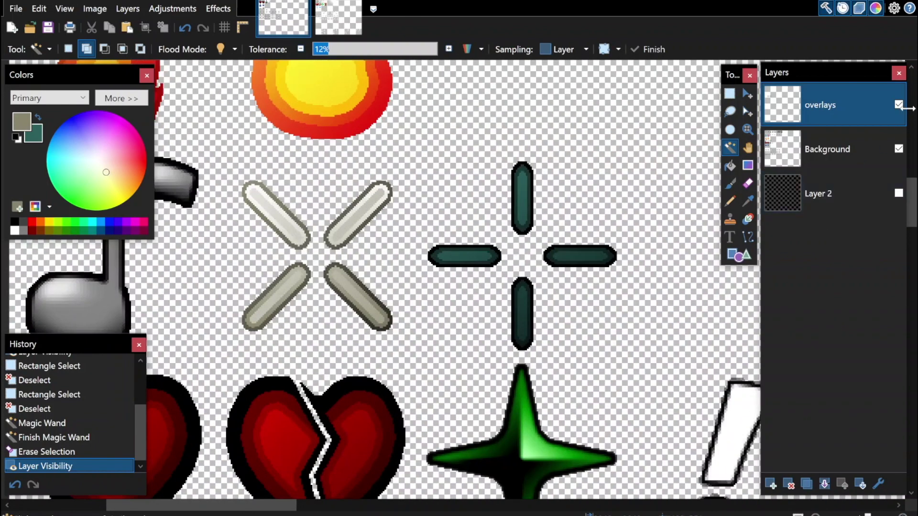
key(ctrl+z)
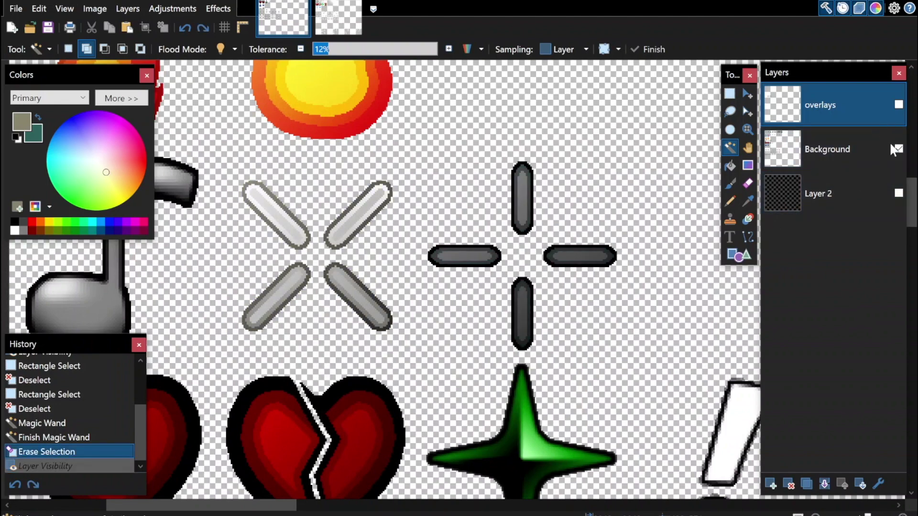
key(ctrl+z)
key(ctrl+d)
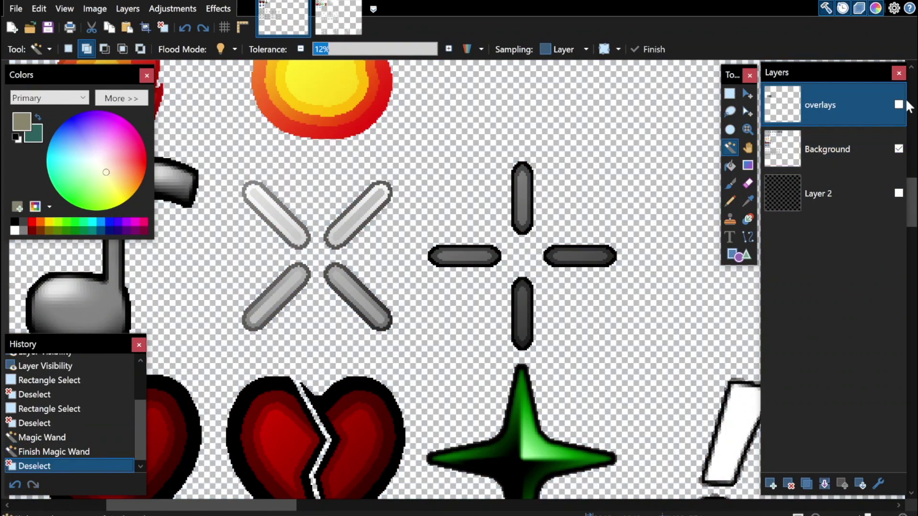
click(899, 105)
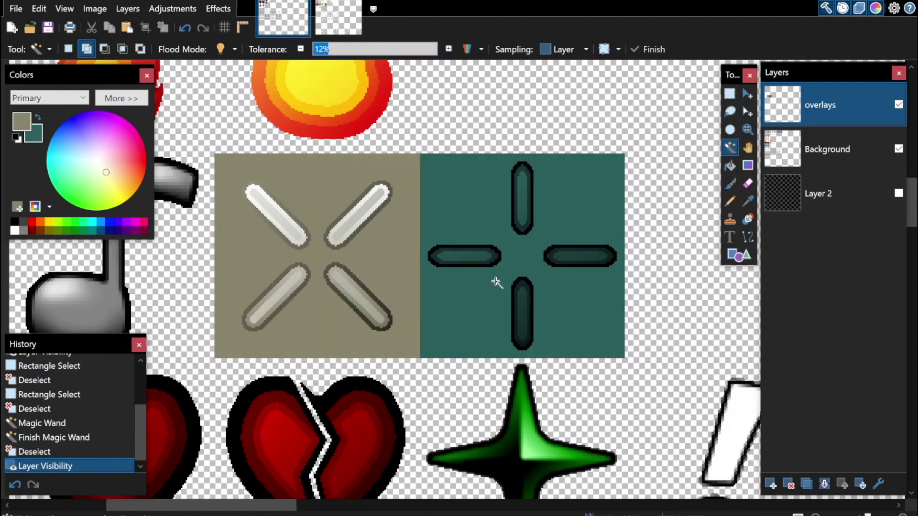
scroll(279, 264, up, 2)
scroll(300, 264, down, 2)
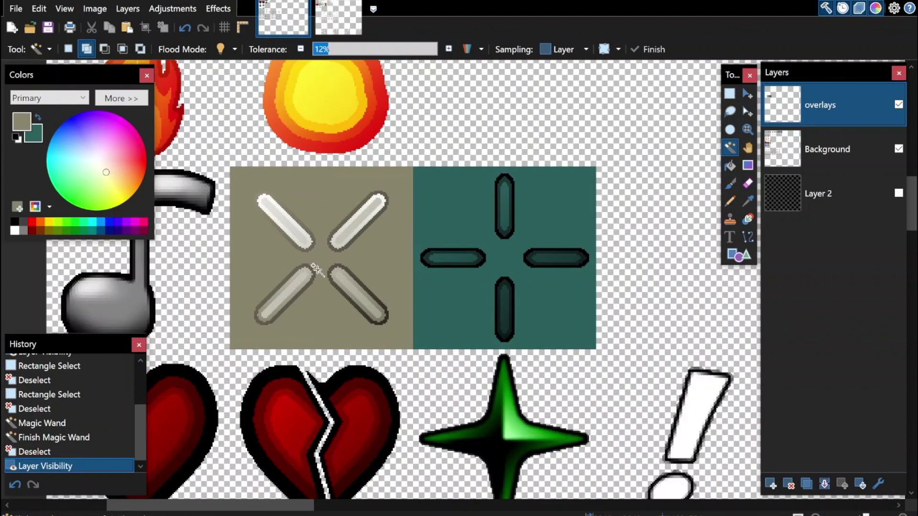
scroll(335, 270, up, 2)
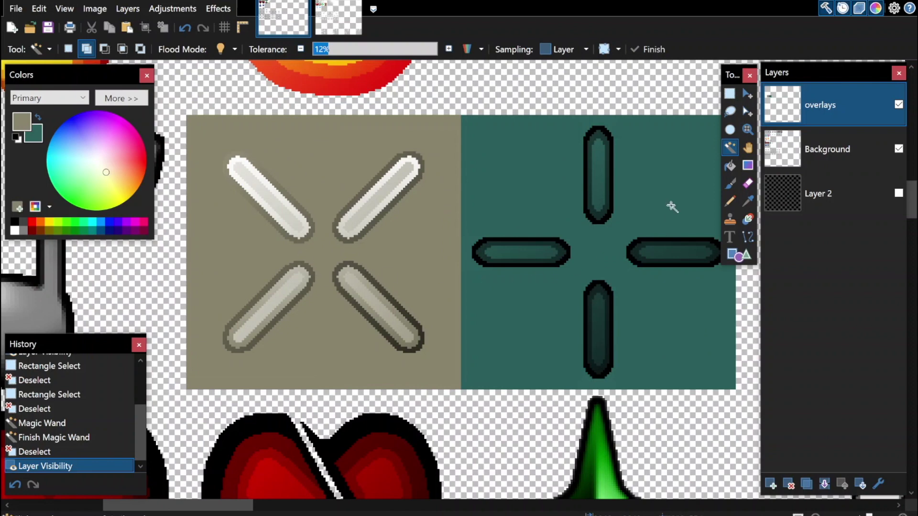
scroll(525, 282, down, 1)
scroll(593, 275, up, 1)
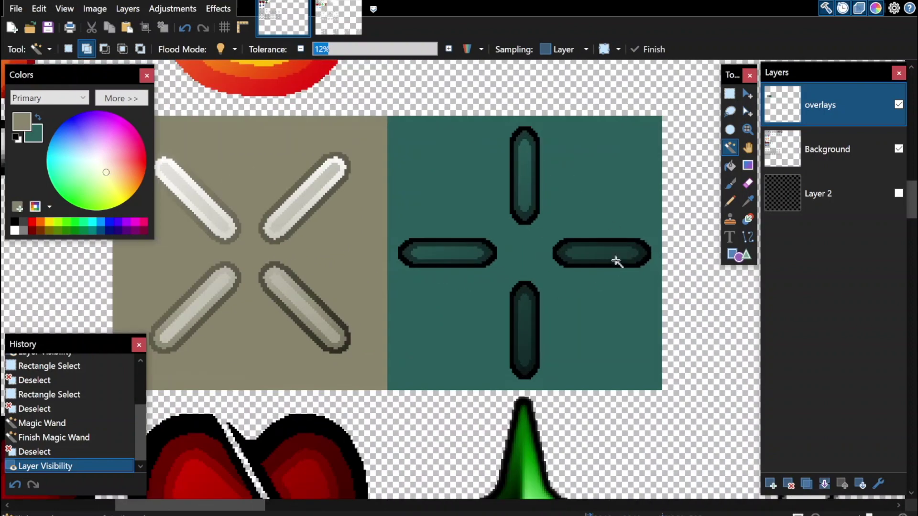
scroll(586, 264, down, 1)
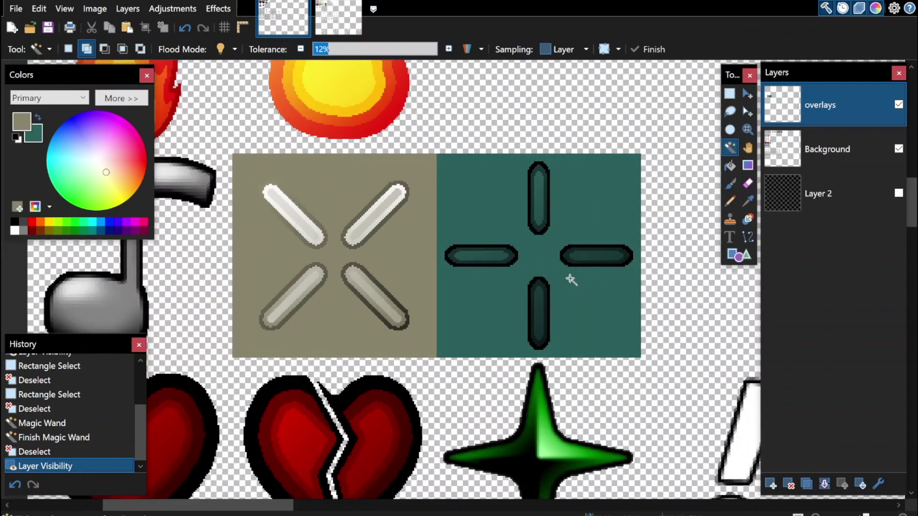
scroll(261, 258, up, 1)
scroll(321, 263, down, 1)
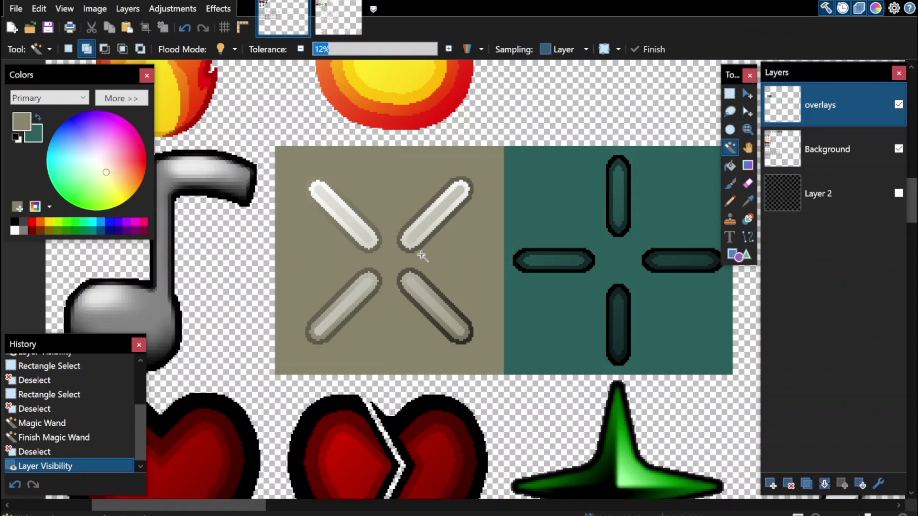
scroll(404, 276, down, 1)
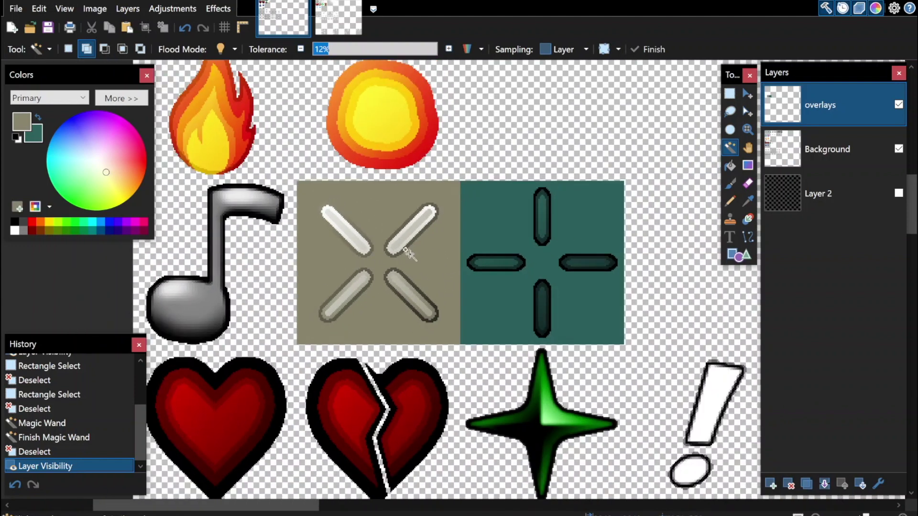
scroll(357, 236, down, 1)
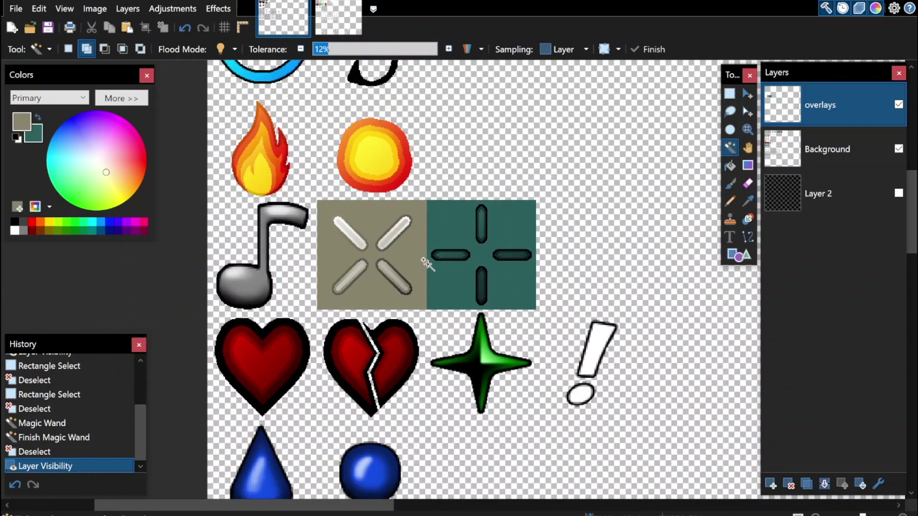
scroll(420, 263, up, 2)
scroll(434, 272, down, 1)
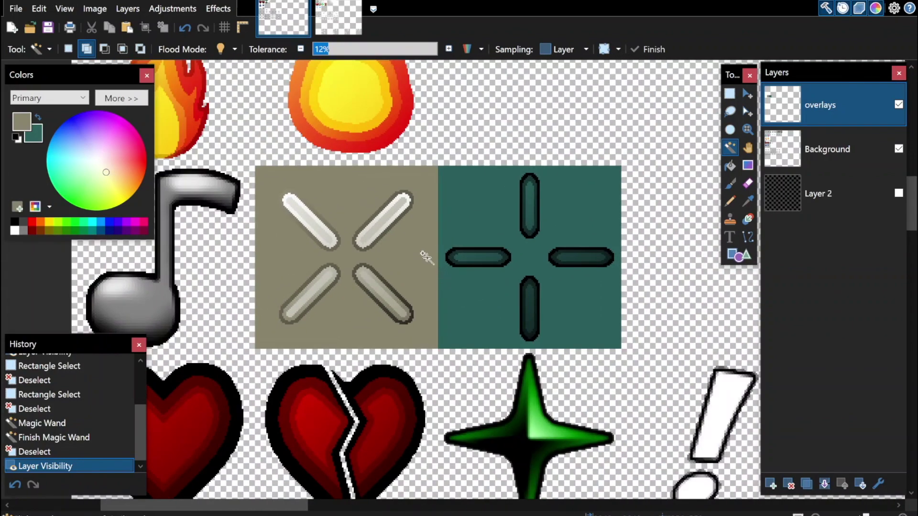
scroll(556, 232, up, 1)
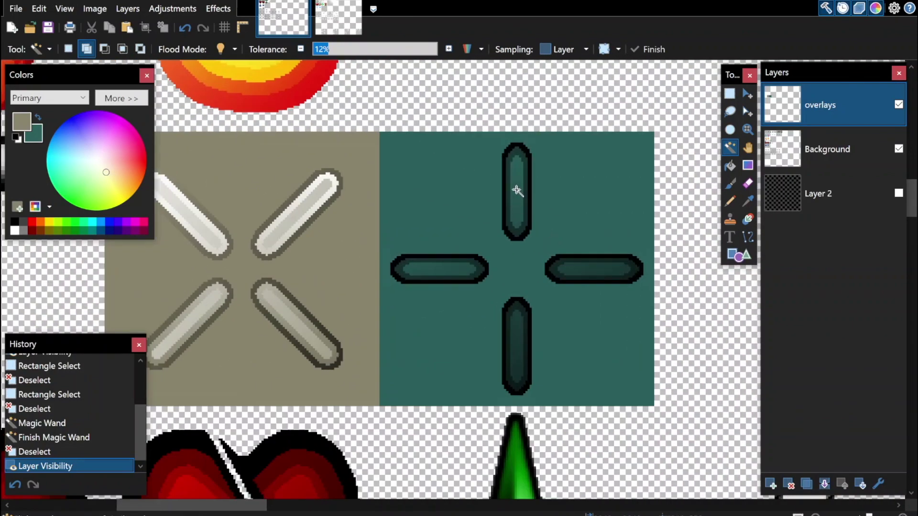
scroll(568, 233, down, 1)
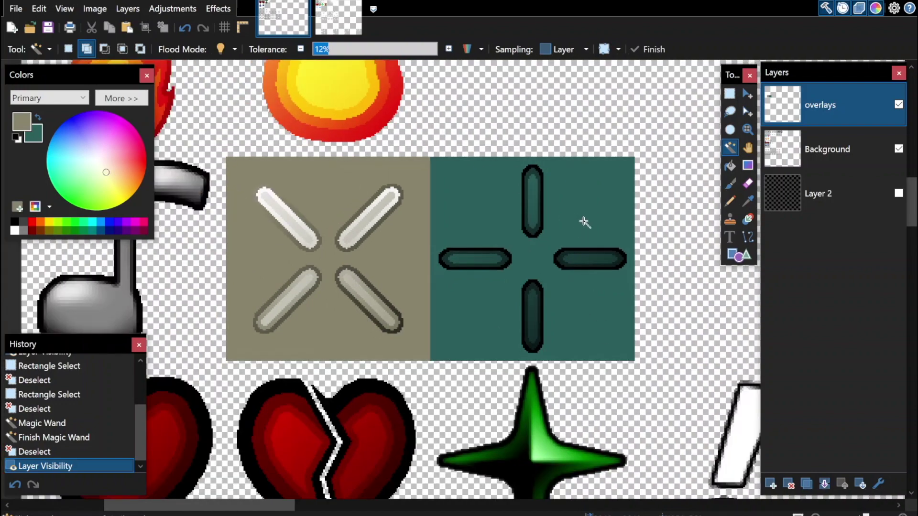
scroll(292, 246, up, 2)
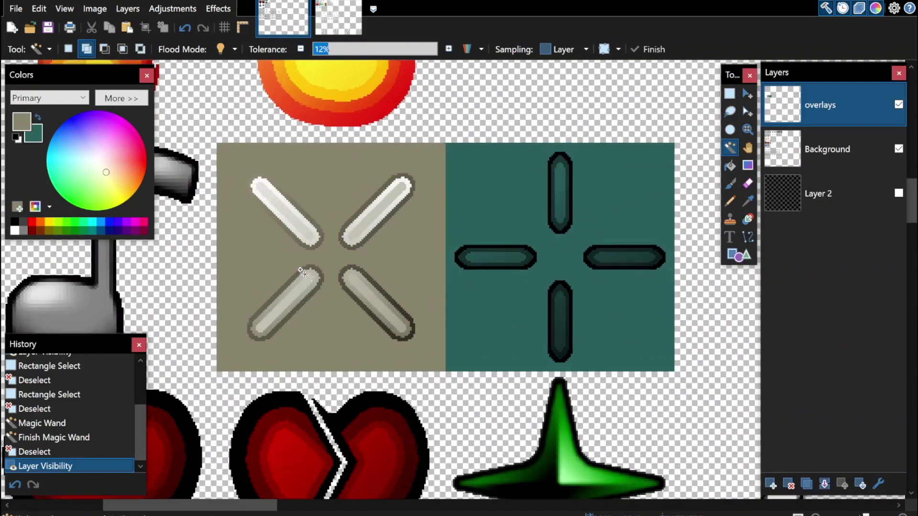
scroll(359, 258, down, 1)
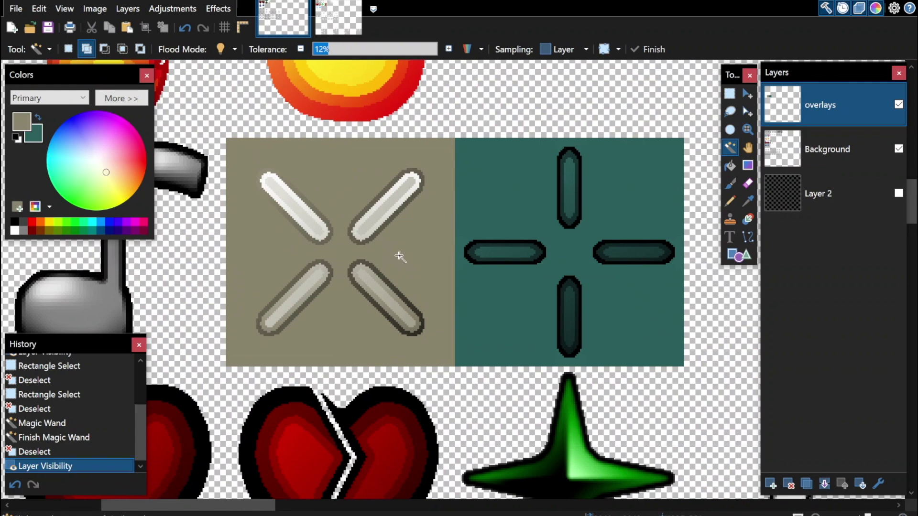
click(861, 151)
key(s)
drag(436, 156, 229, 357)
click(172, 9)
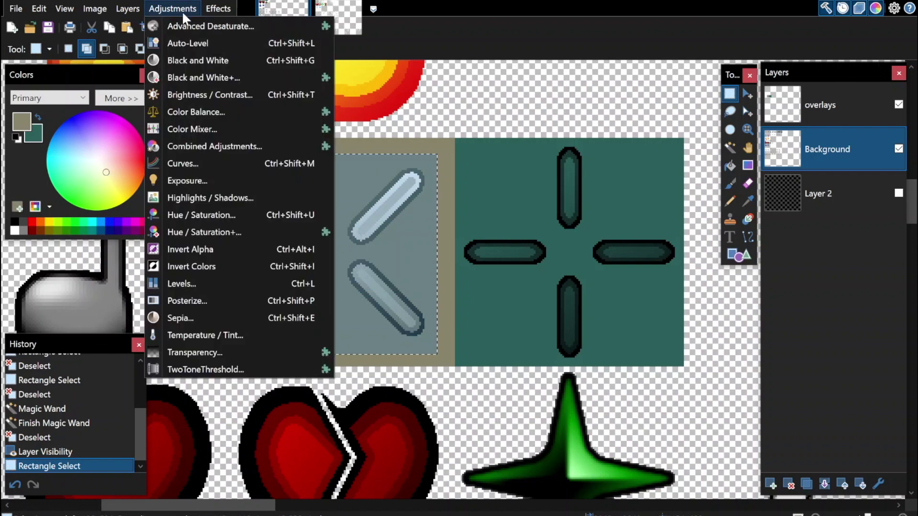
click(191, 112)
drag(442, 151, 636, 60)
drag(617, 95, 693, 95)
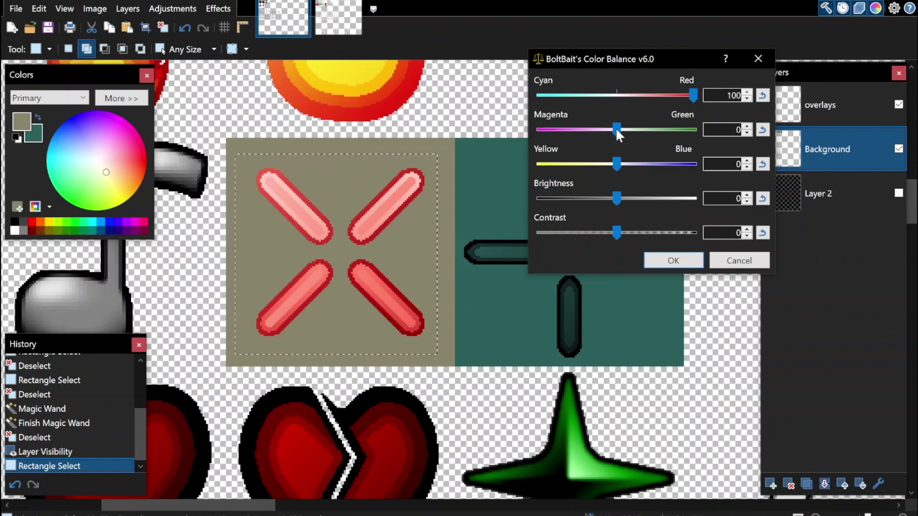
mouse_move(617, 129)
mouse_down()
mouse_move(523, 137)
mouse_move(597, 132)
mouse_up()
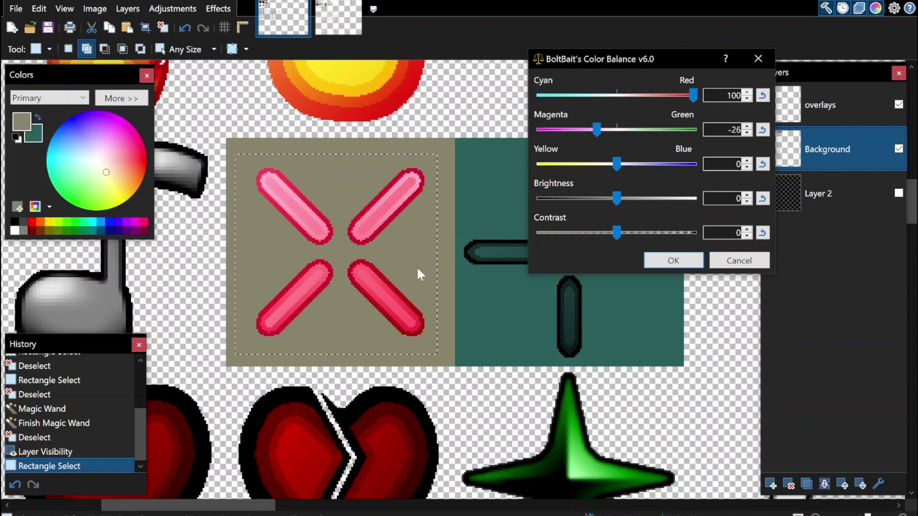
click(734, 260)
click(532, 189)
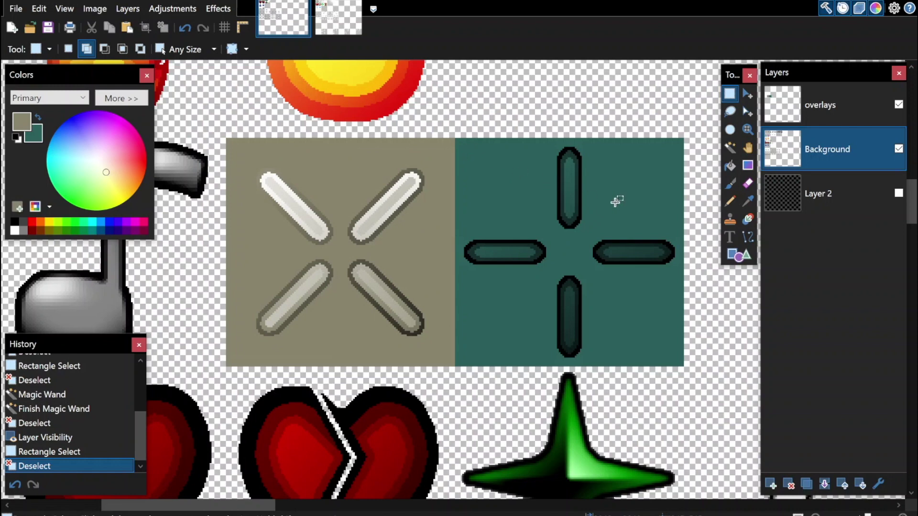
click(178, 10)
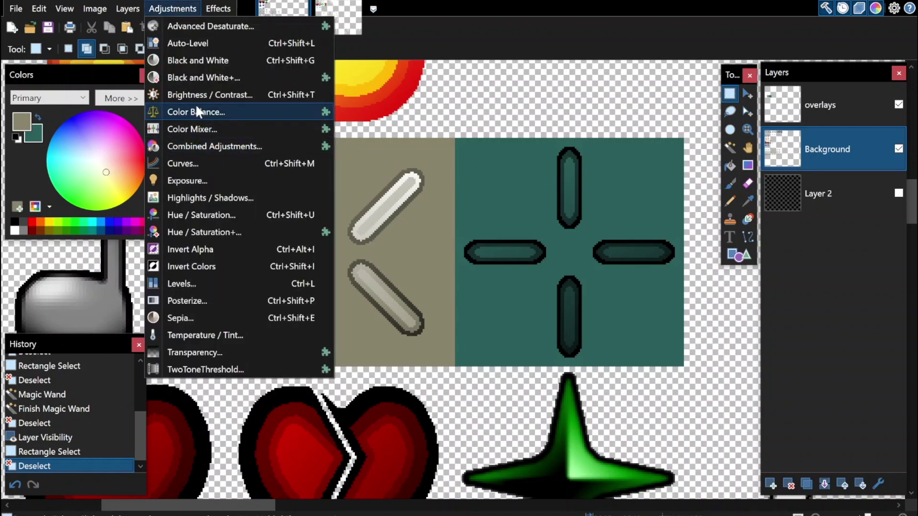
key(Escape)
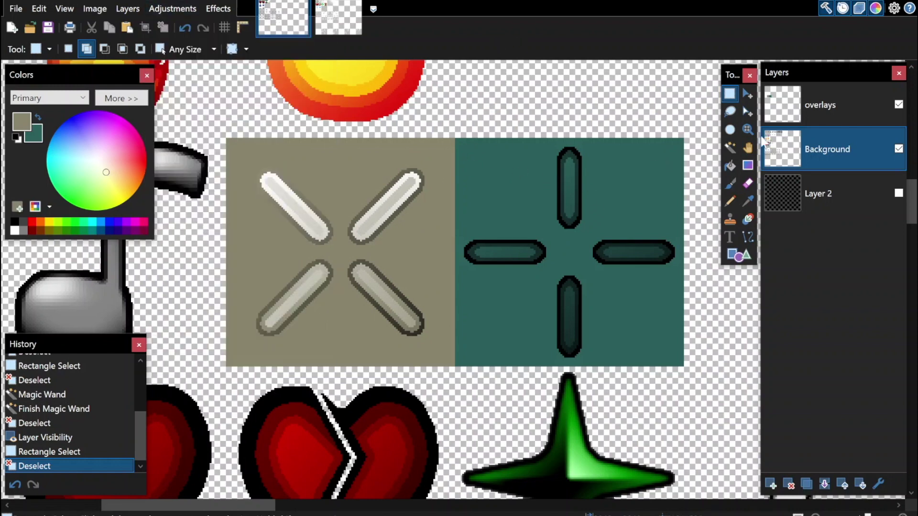
key(ctrl+minus)
key(ctrl+plus)
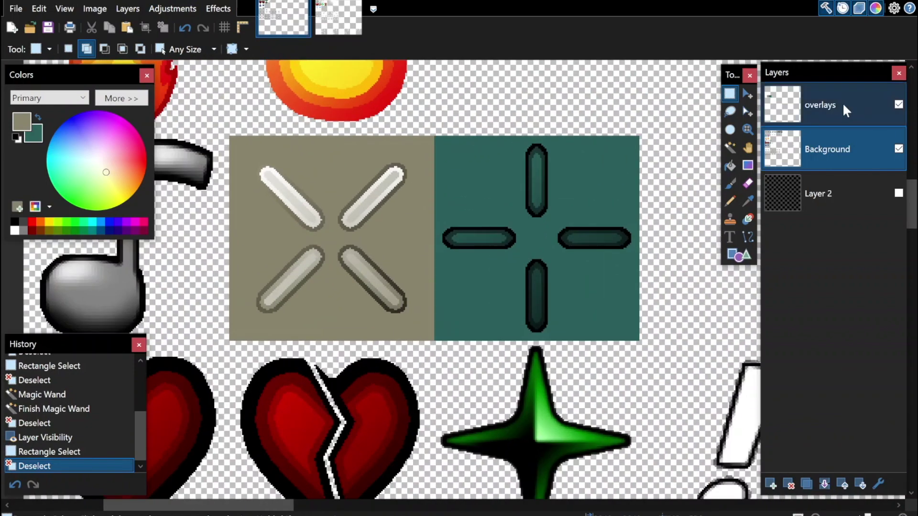
click(805, 111)
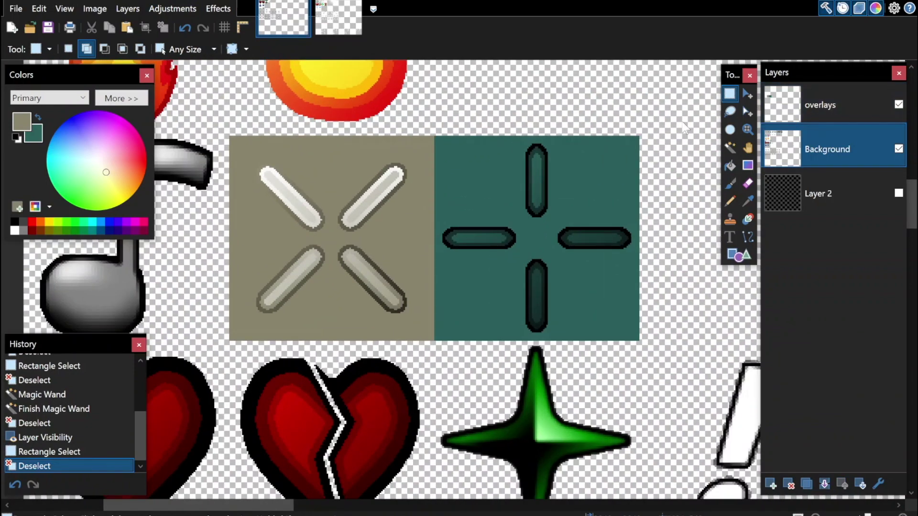
Expand the Colors panel to full hex values and swap colours so 2B605C is primary and 89856E secondary.
click(121, 98)
scroll(337, 223, up, 1)
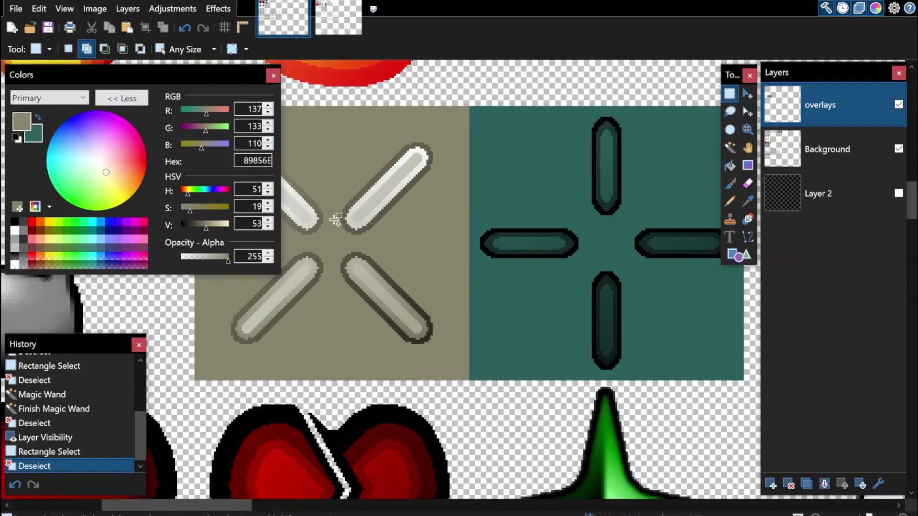
scroll(390, 215, down, 2)
scroll(384, 216, up, 1)
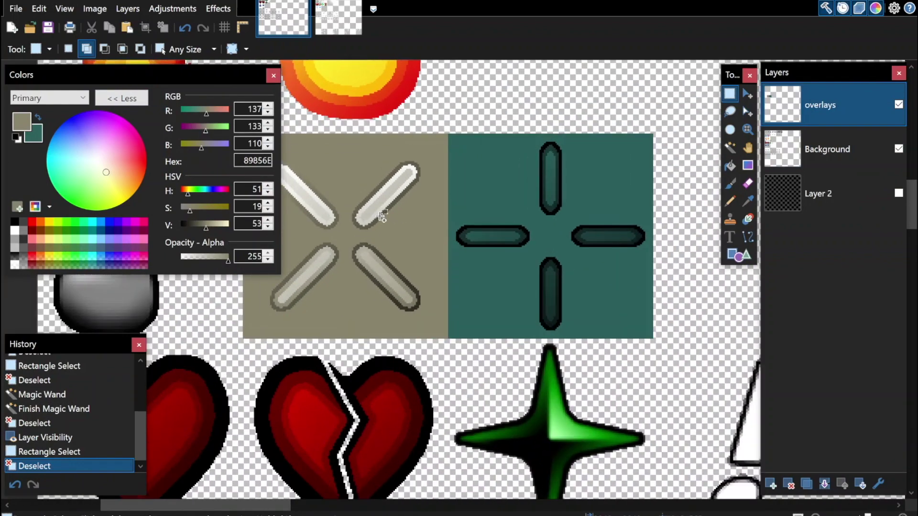
scroll(389, 270, up, 1)
scroll(417, 256, down, 1)
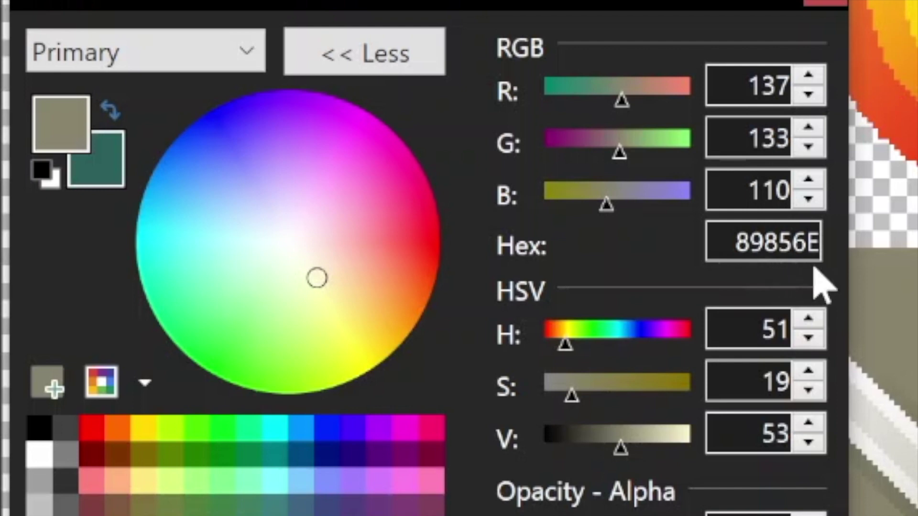
key(x)
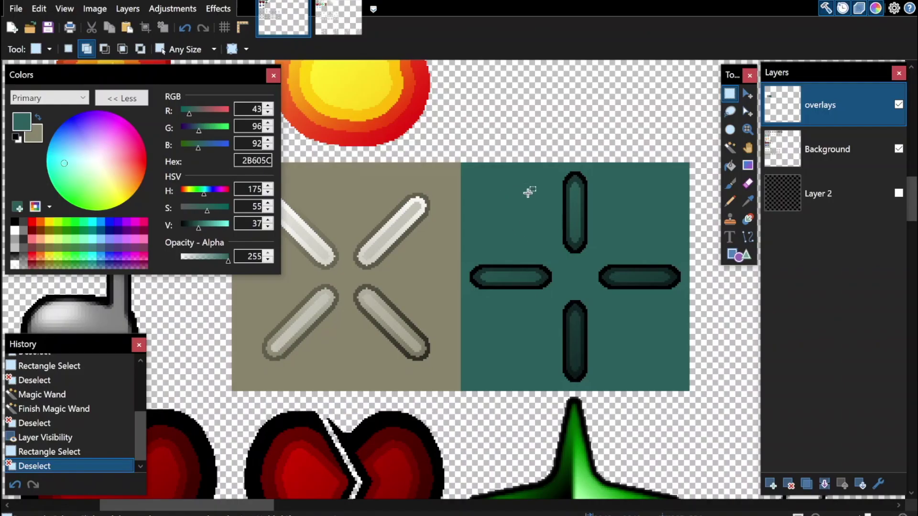
scroll(537, 252, down, 1)
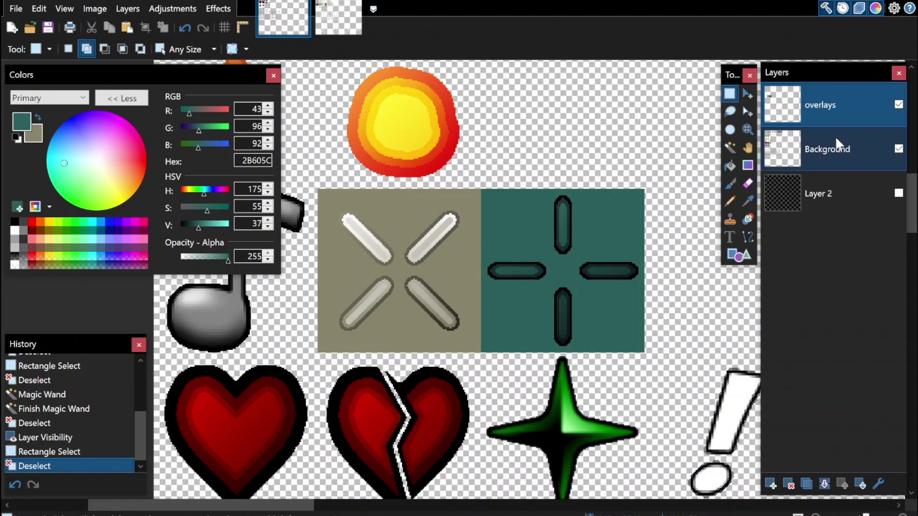
click(900, 107)
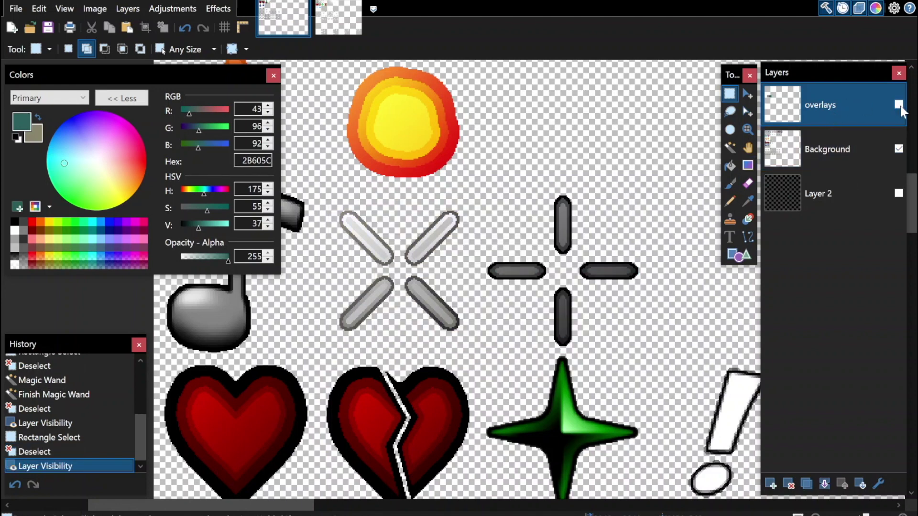
click(899, 105)
scroll(393, 232, down, 2)
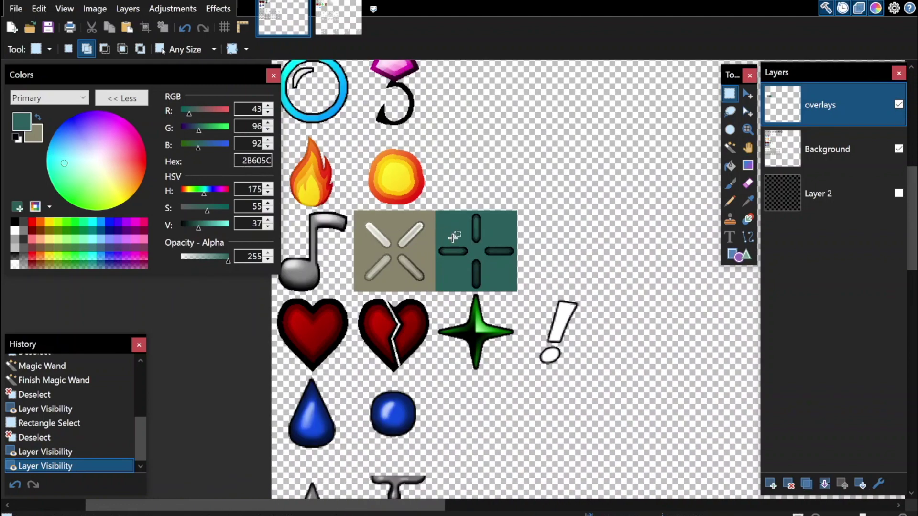
scroll(453, 237, up, 2)
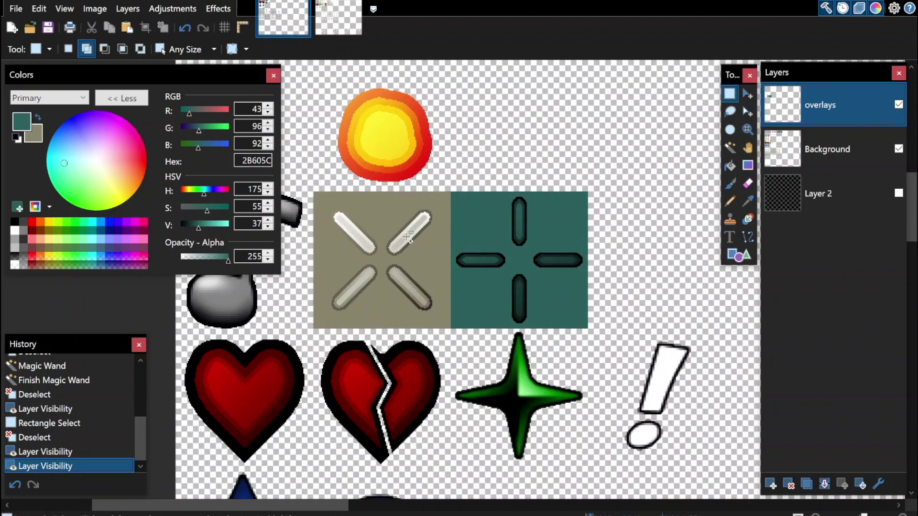
scroll(407, 236, up, 1)
double_click(836, 113)
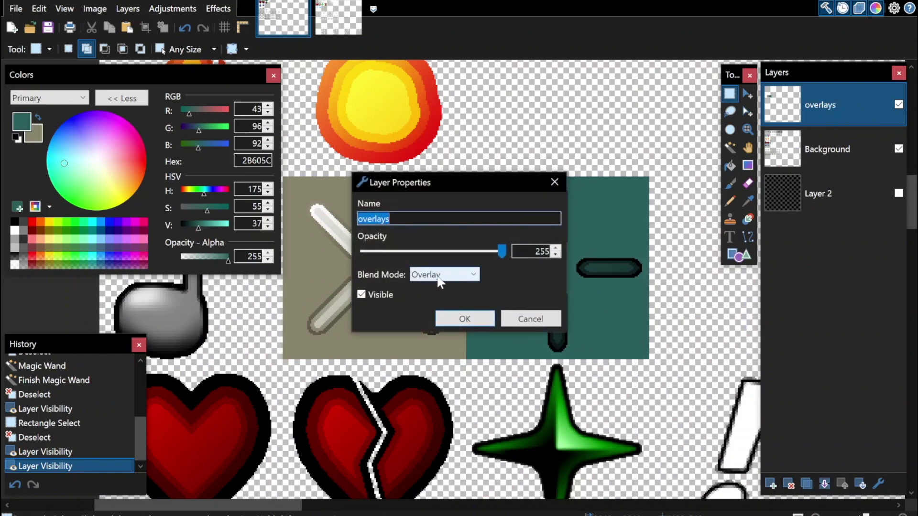
click(466, 319)
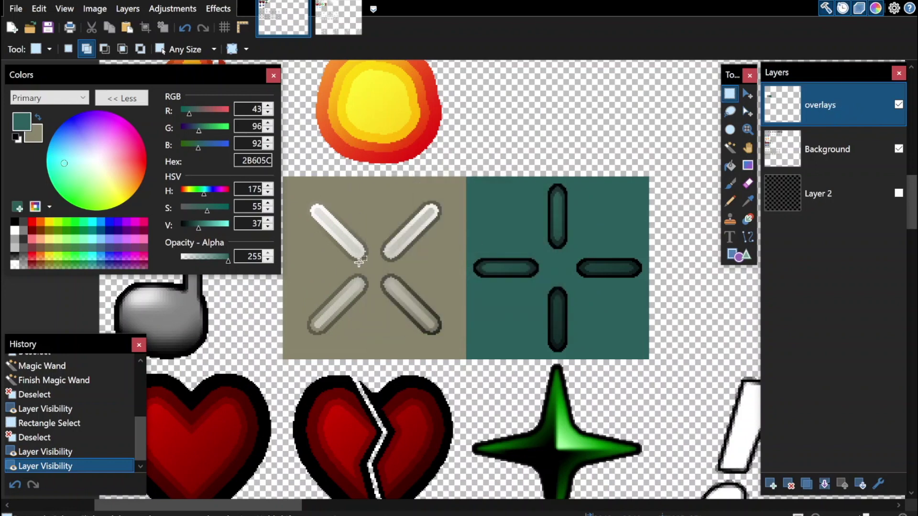
scroll(436, 266, down, 2)
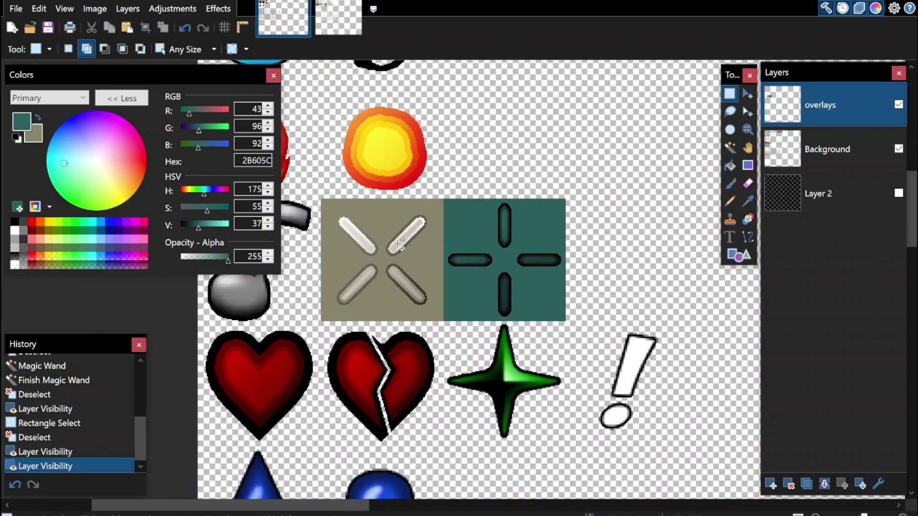
scroll(387, 259, up, 3)
scroll(402, 263, down, 2)
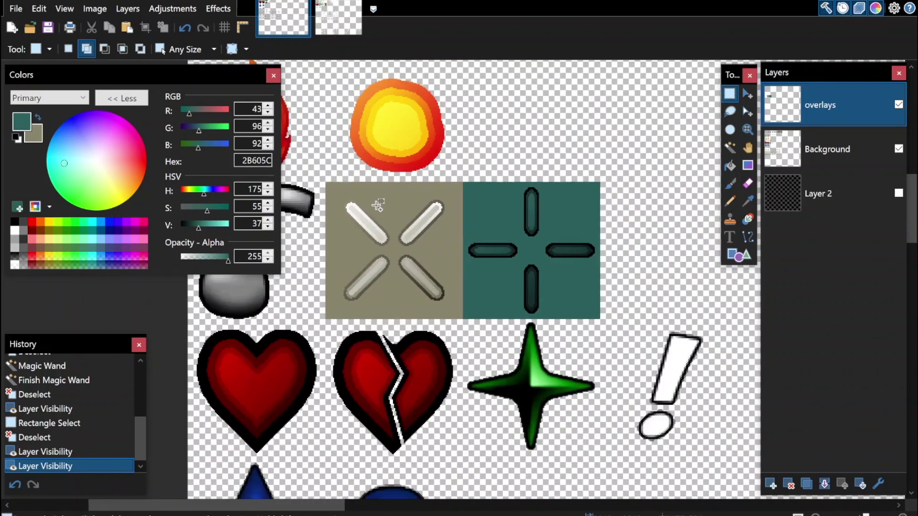
scroll(392, 251, up, 2)
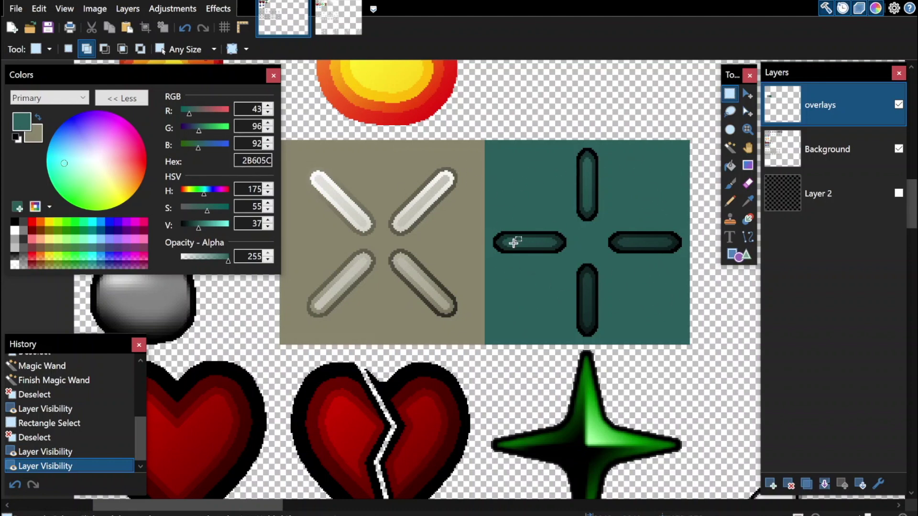
scroll(407, 267, down, 1)
scroll(407, 267, up, 1)
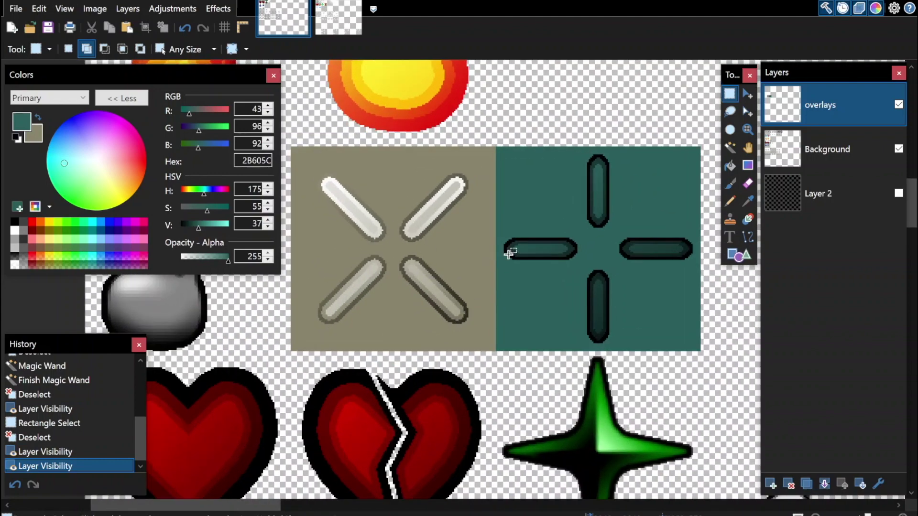
scroll(404, 220, down, 1)
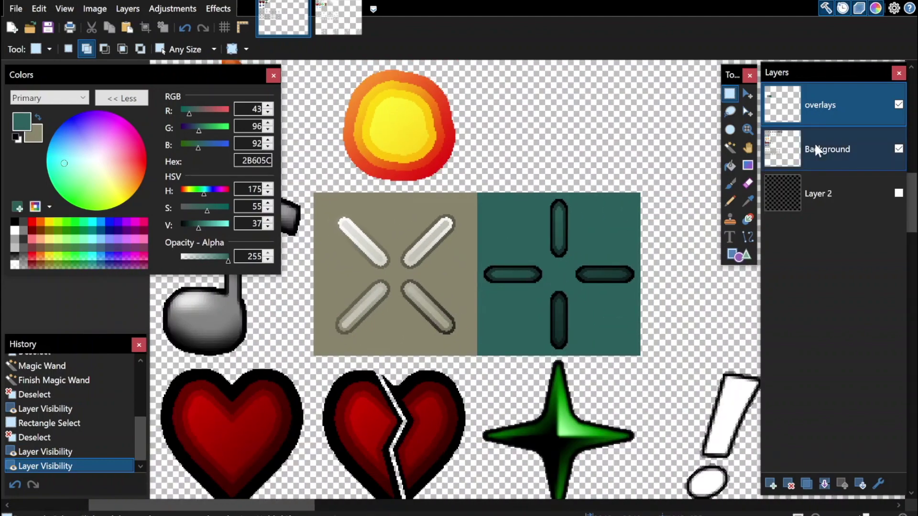
click(899, 104)
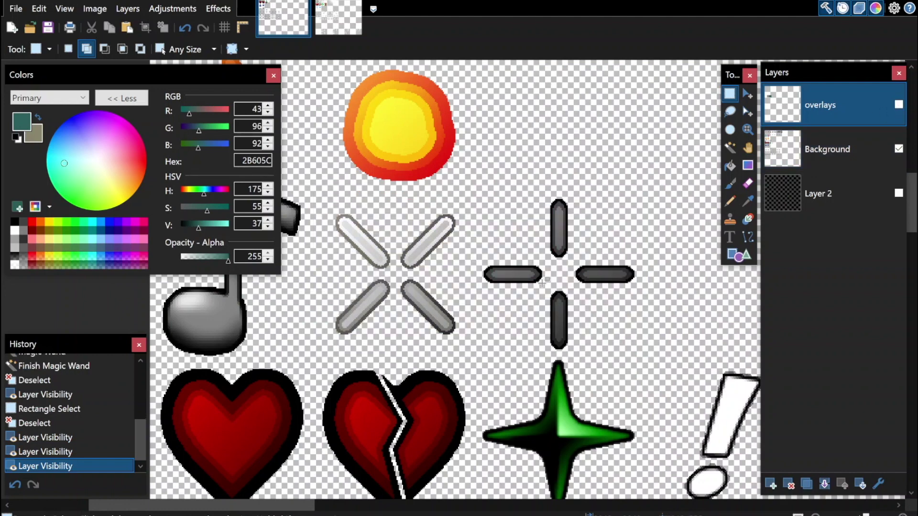
click(898, 104)
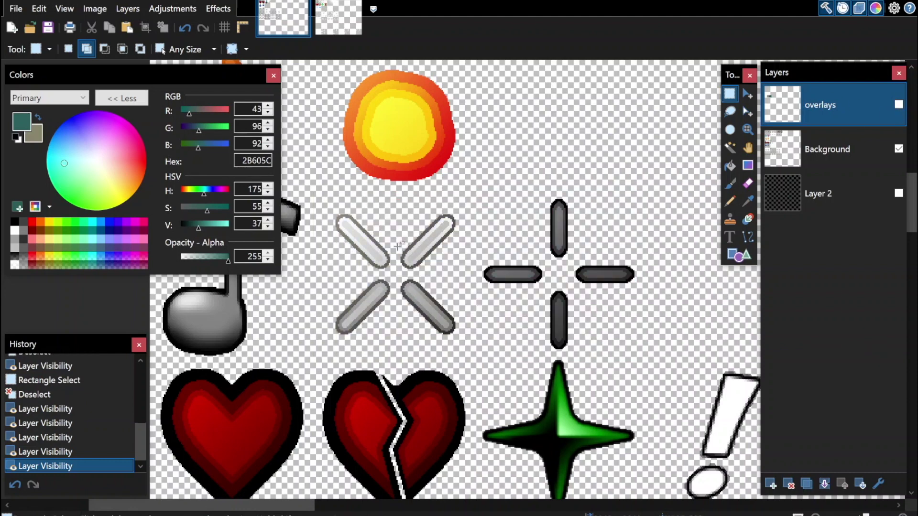
click(899, 105)
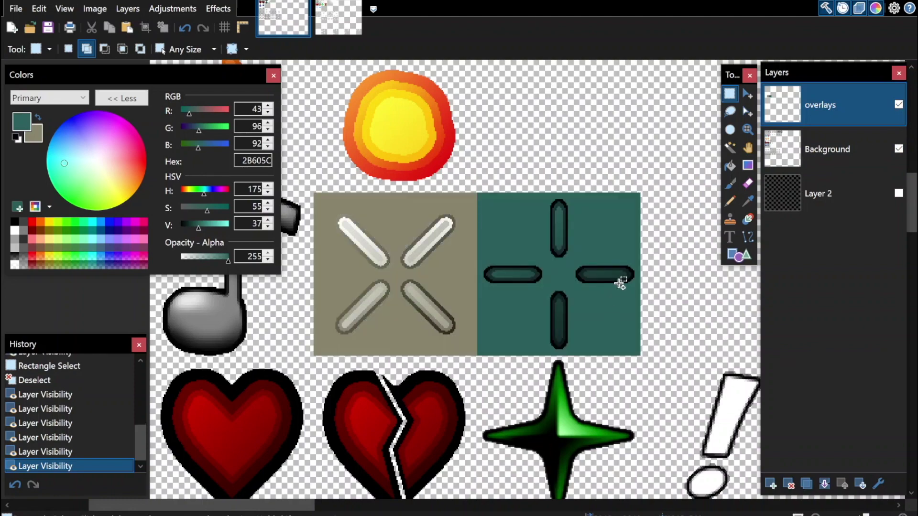
scroll(620, 281, up, 1)
scroll(545, 272, down, 1)
scroll(567, 288, up, 2)
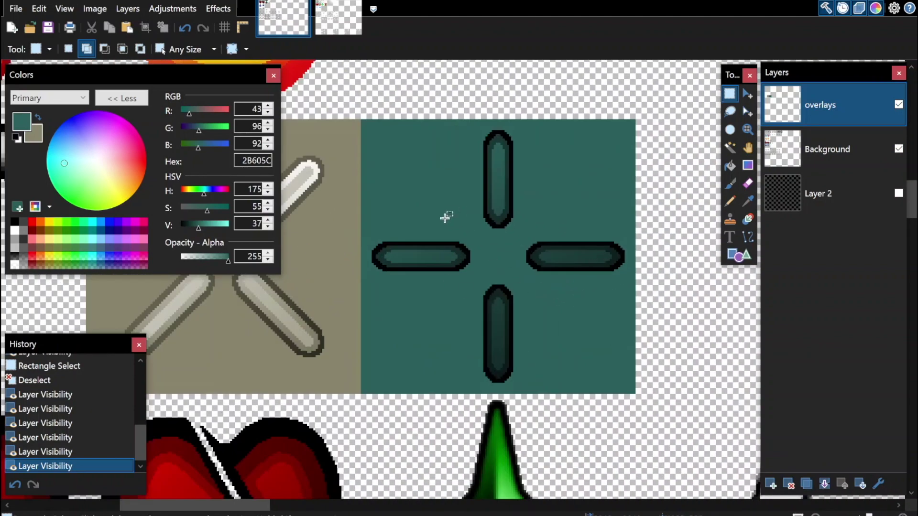
click(899, 105)
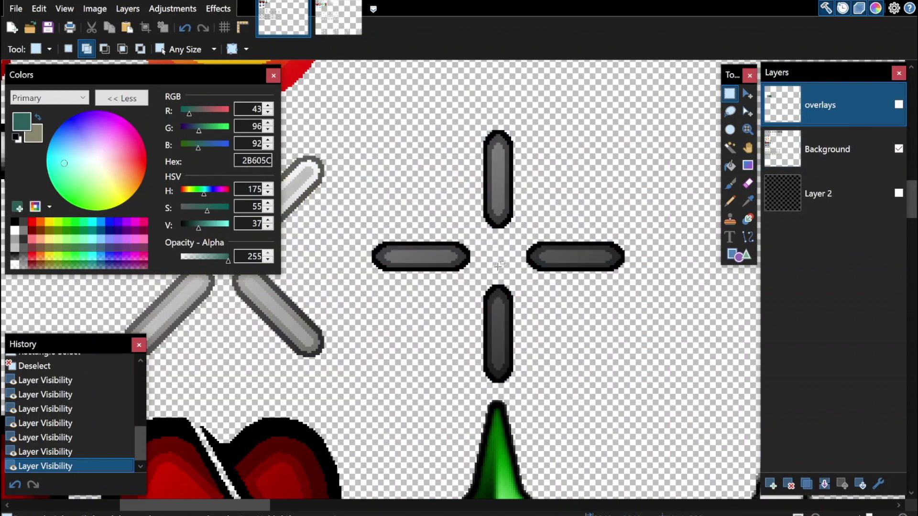
click(899, 104)
Erase the teal overlay outside the cross's bars using a Magic Wand selection from the Background layer.
click(853, 150)
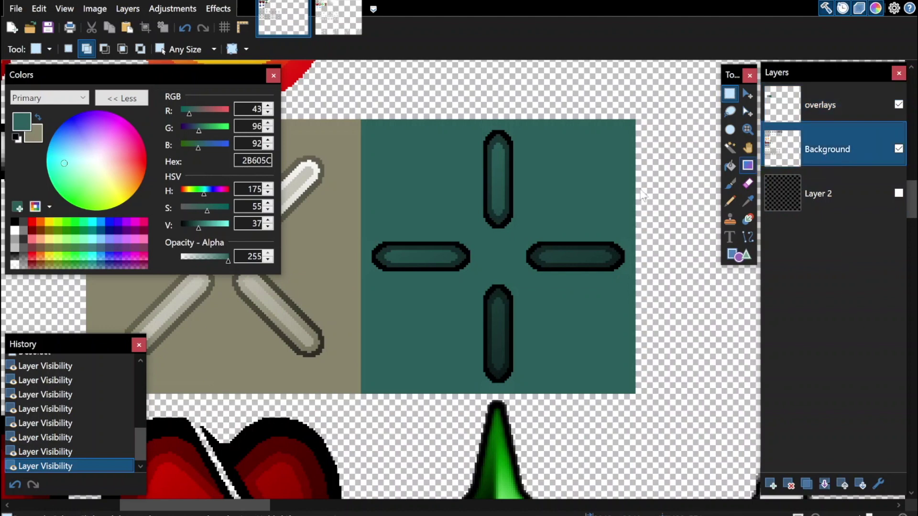
key(s)
key(s)
key(s)
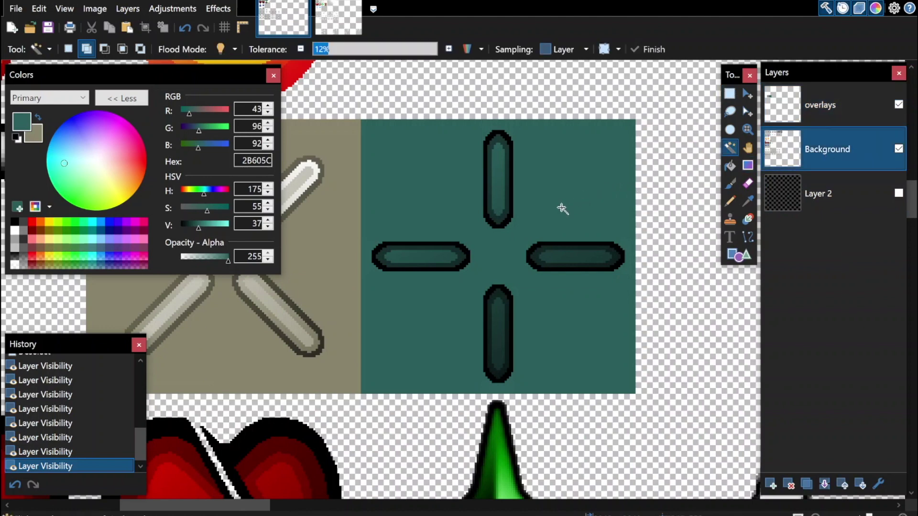
click(562, 209)
click(842, 106)
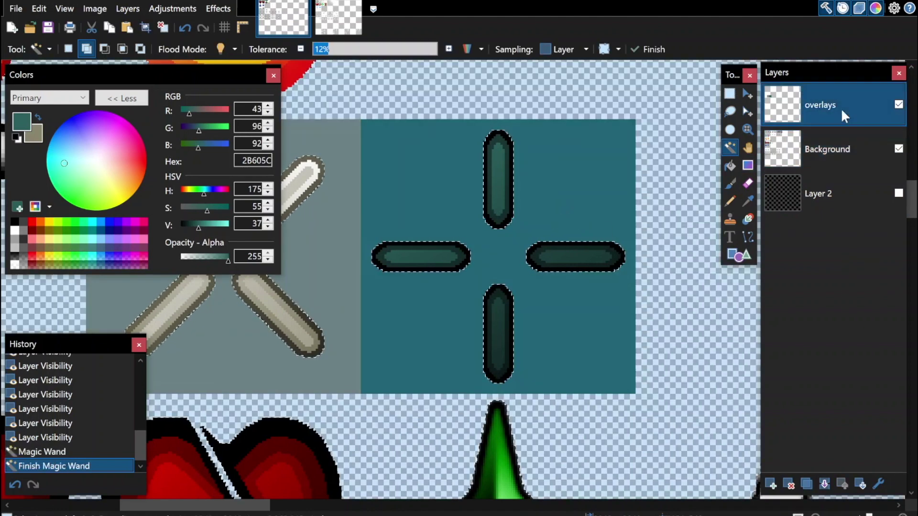
key(Delete)
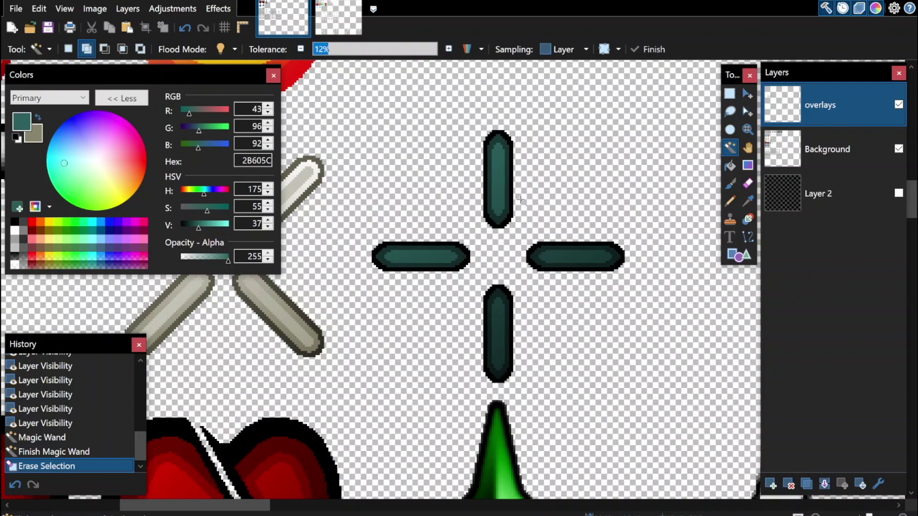
Box-select the whole crit cross, redoing the first box that was too small.
scroll(497, 281, right, 1)
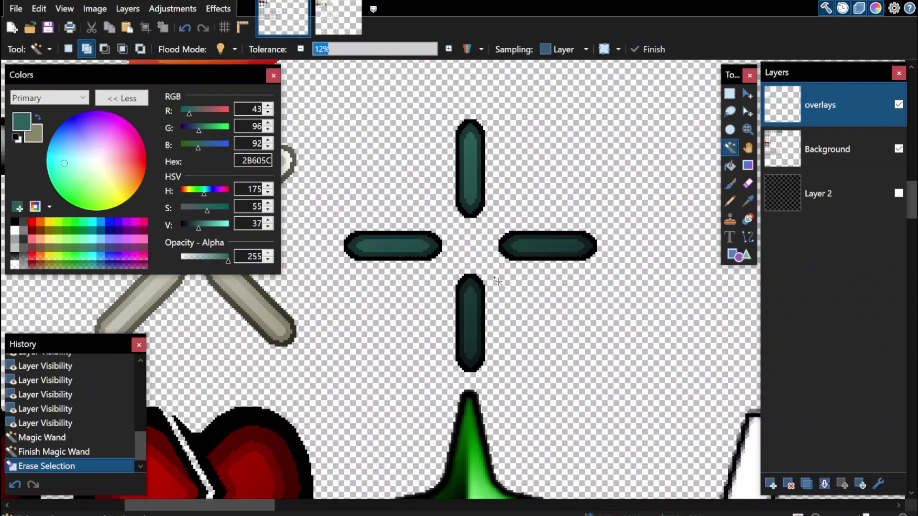
scroll(497, 281, up, 1)
key(s)
drag(289, 415, 576, 217)
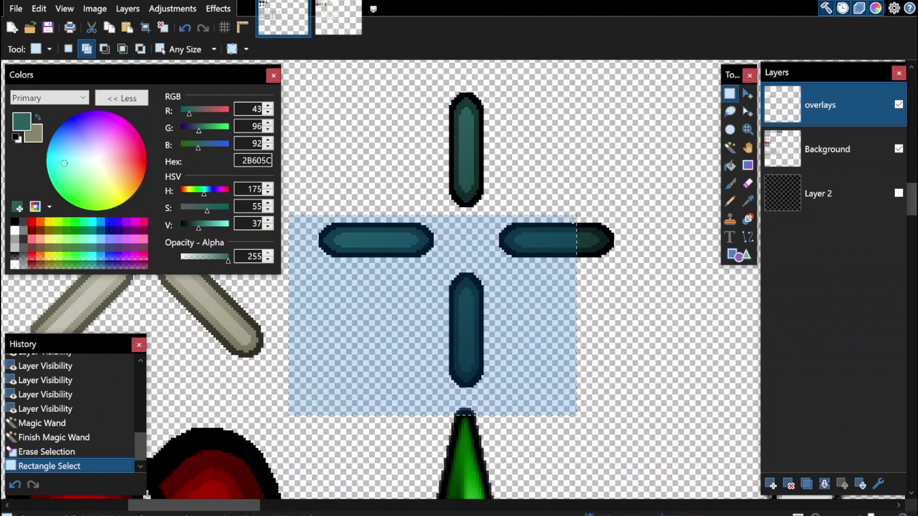
key(ctrl+z)
drag(293, 404, 654, 75)
Open Color Balance on the Background layer for the selected cross and move the dialog aside.
click(831, 148)
scroll(497, 278, down, 1)
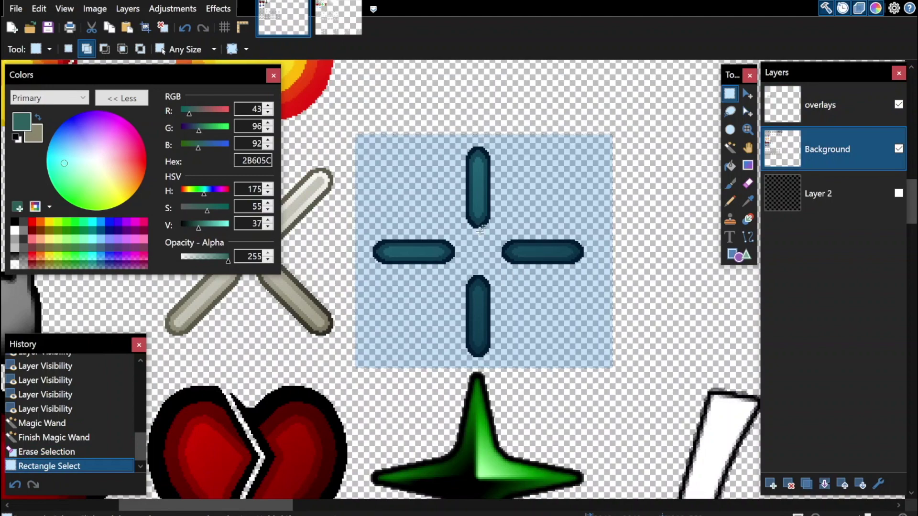
scroll(479, 231, up, 1)
key(b)
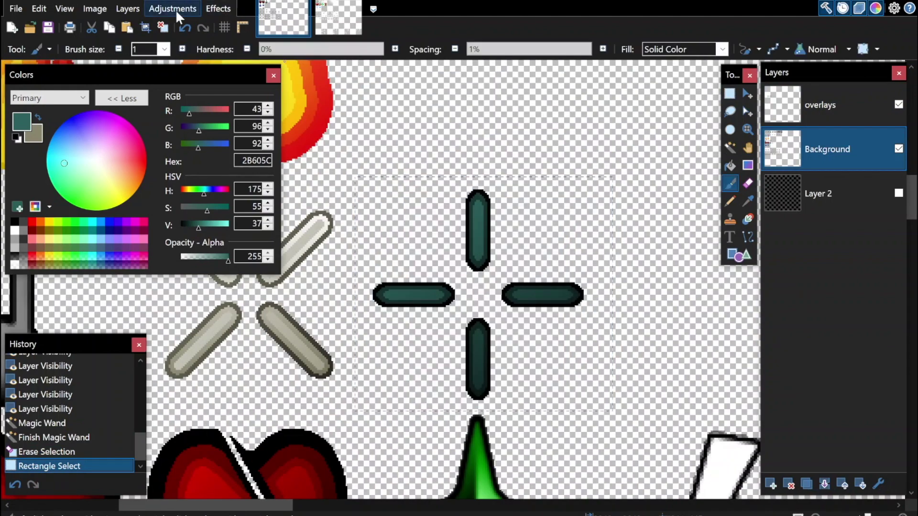
click(180, 17)
click(192, 114)
drag(425, 152, 160, 113)
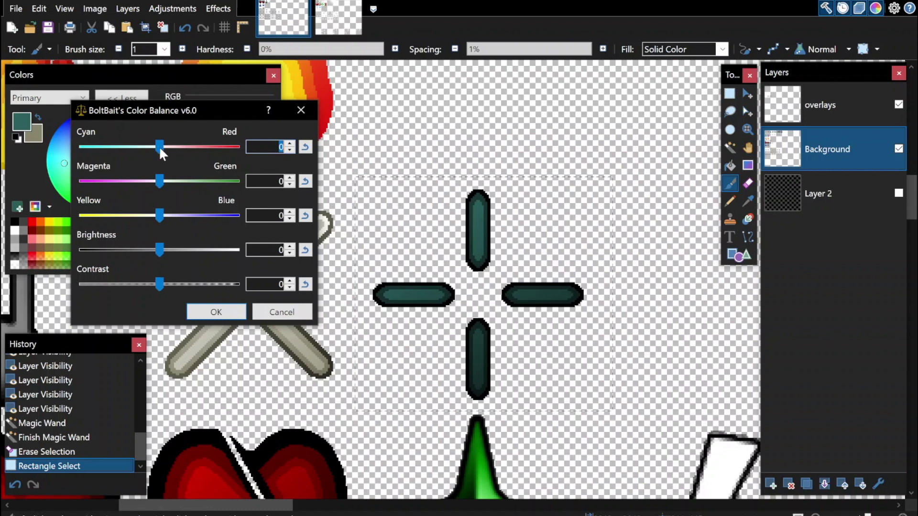
Set the cross's Color Balance to Cyan–Red 16, Magenta–Green -19, Yellow–Blue -24.
drag(160, 149, 165, 150)
drag(166, 150, 181, 150)
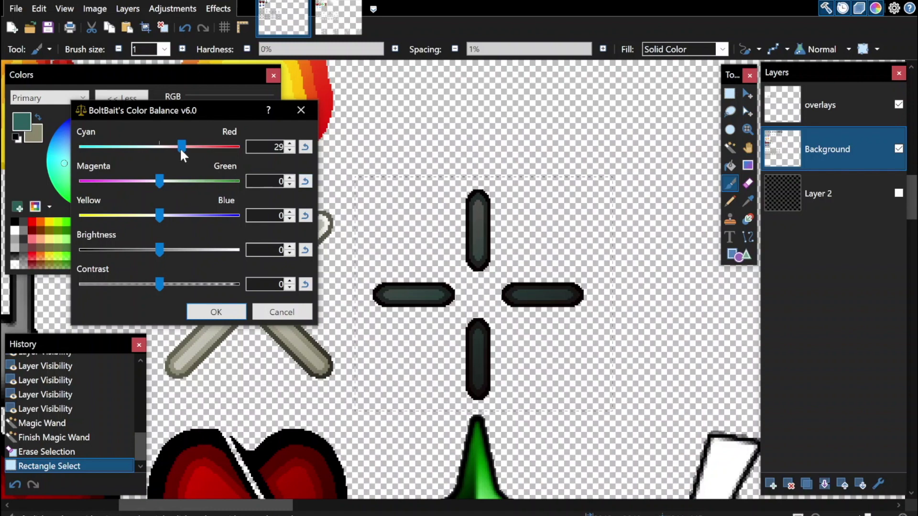
drag(184, 146, 186, 148)
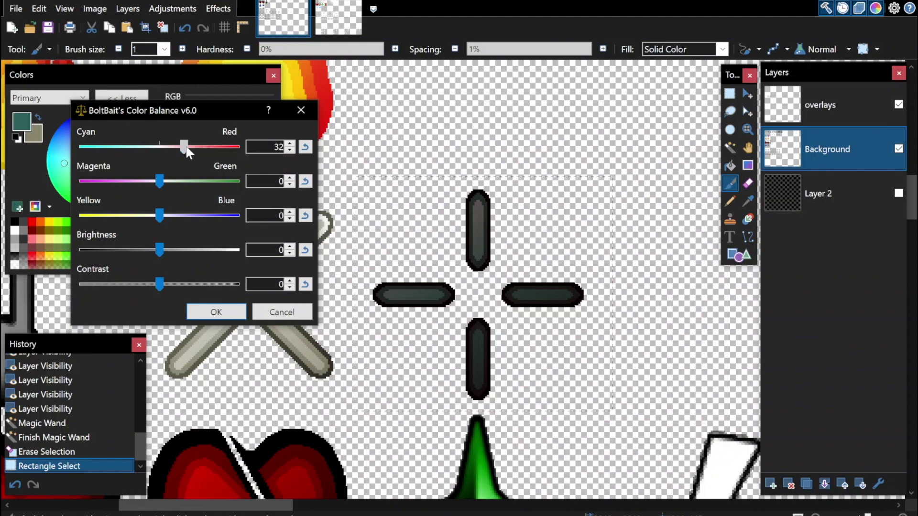
drag(158, 216, 149, 215)
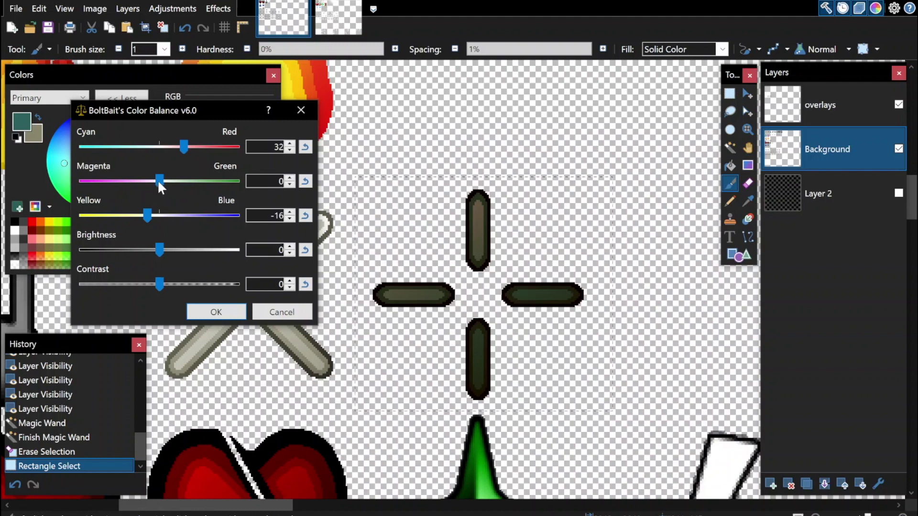
drag(157, 180, 157, 182)
drag(146, 216, 154, 215)
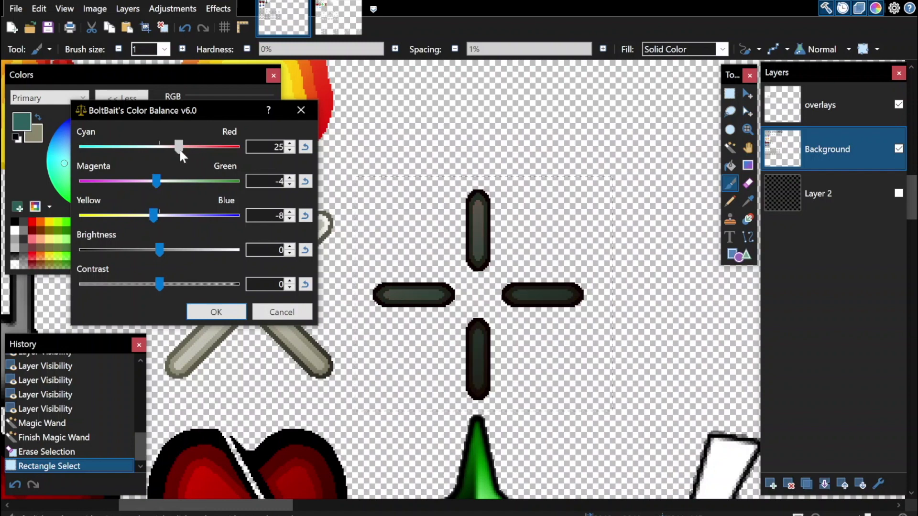
drag(180, 151, 174, 151)
drag(151, 215, 141, 218)
drag(156, 183, 145, 184)
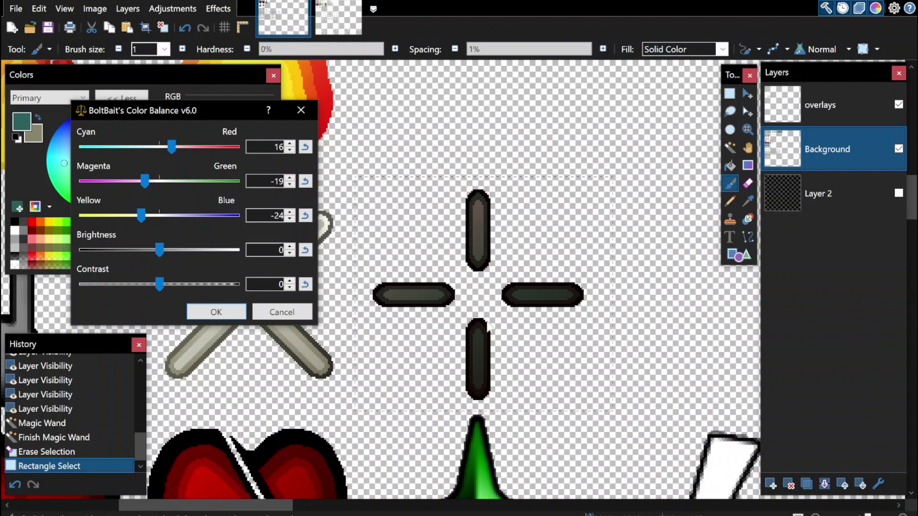
Apply the colour balance, deselect, and zoom to inspect the recoloured cross.
click(217, 311)
key(ctrl+d)
scroll(512, 324, up, 1)
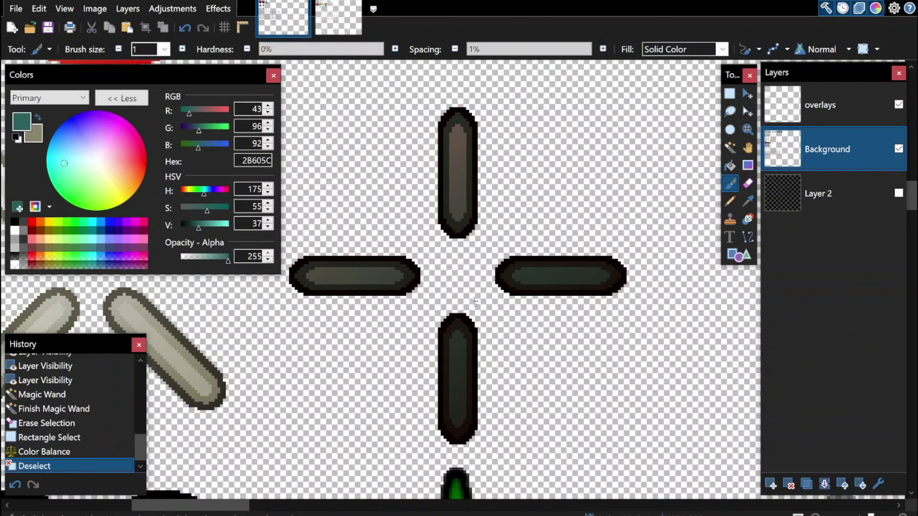
scroll(473, 301, down, 1)
scroll(480, 300, down, 3)
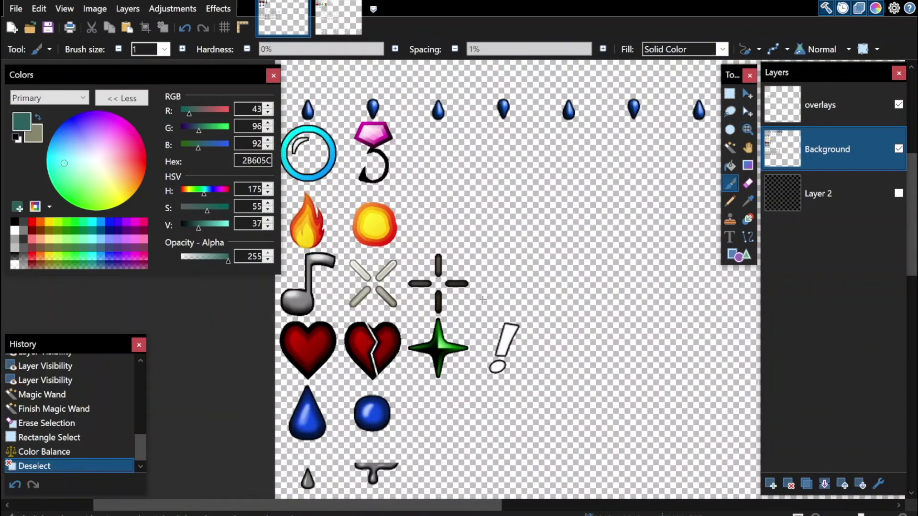
scroll(483, 299, up, 4)
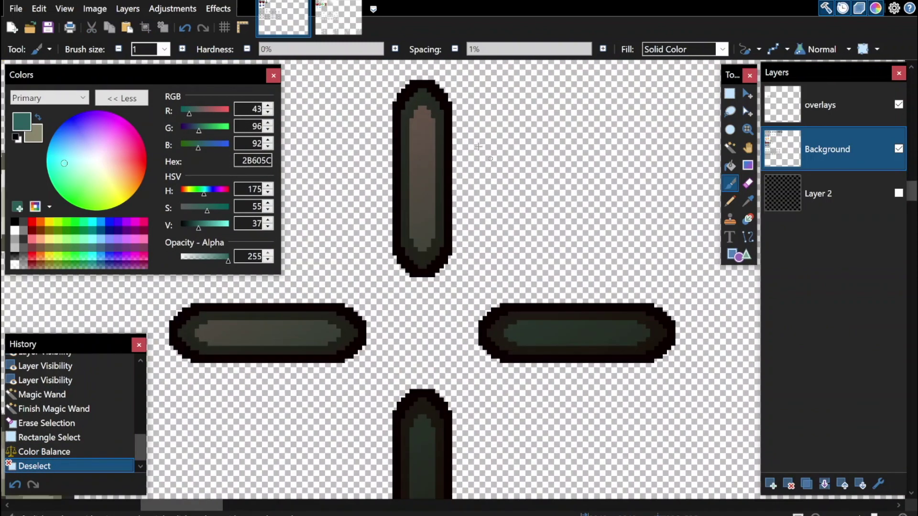
scroll(495, 297, down, 4)
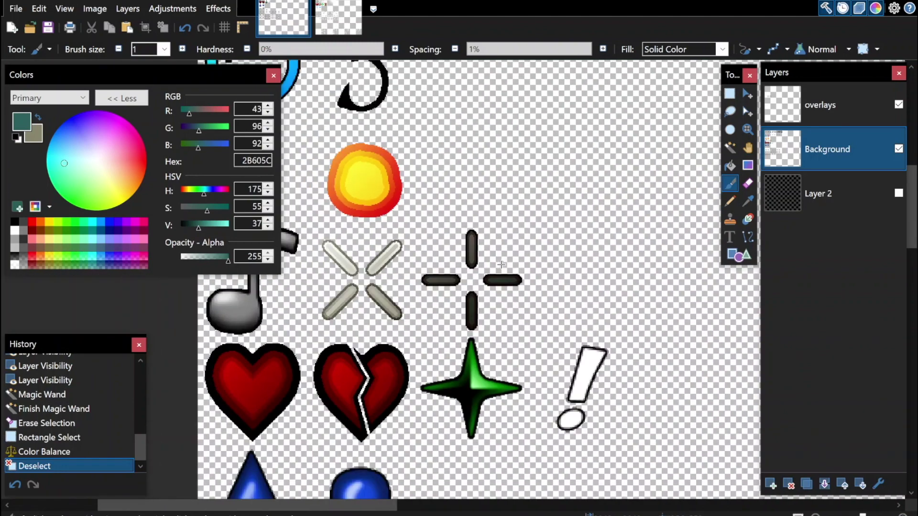
scroll(490, 301, up, 4)
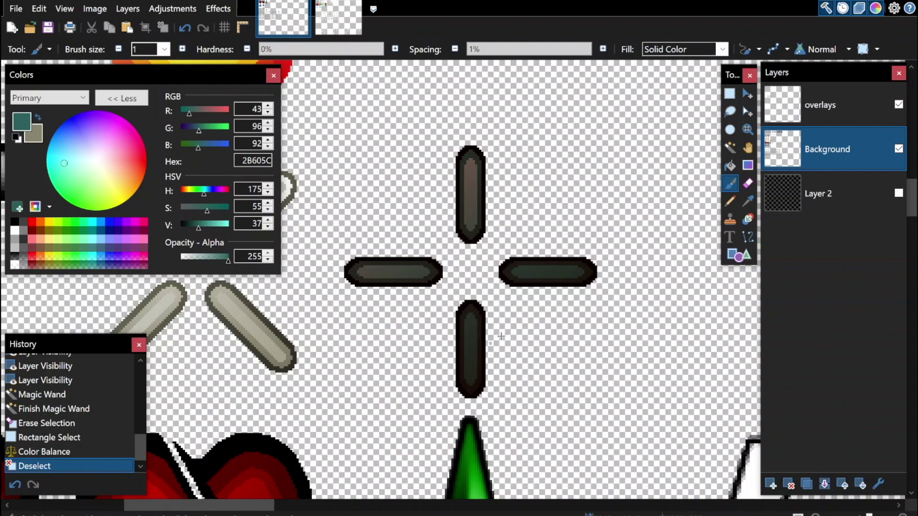
scroll(501, 337, down, 3)
scroll(518, 271, up, 3)
scroll(490, 330, down, 3)
scroll(325, 266, up, 3)
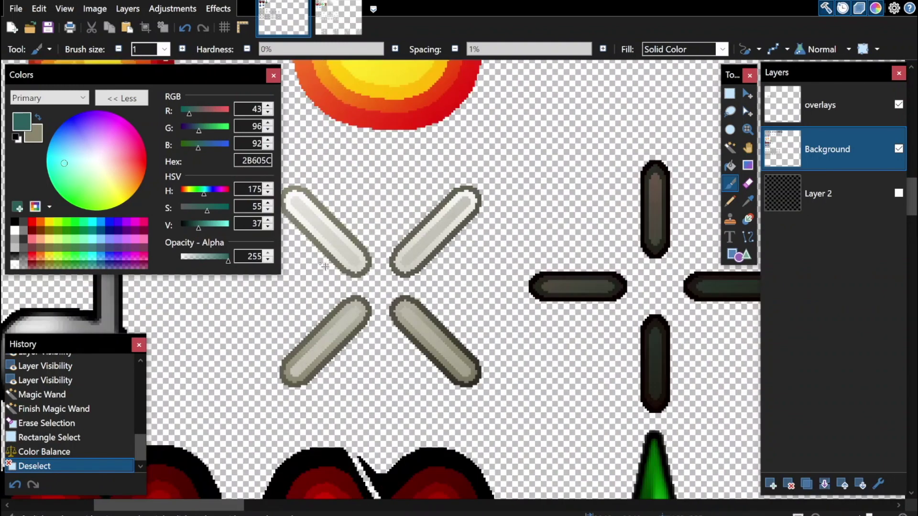
scroll(560, 294, down, 1)
scroll(459, 285, up, 1)
scroll(397, 330, down, 1)
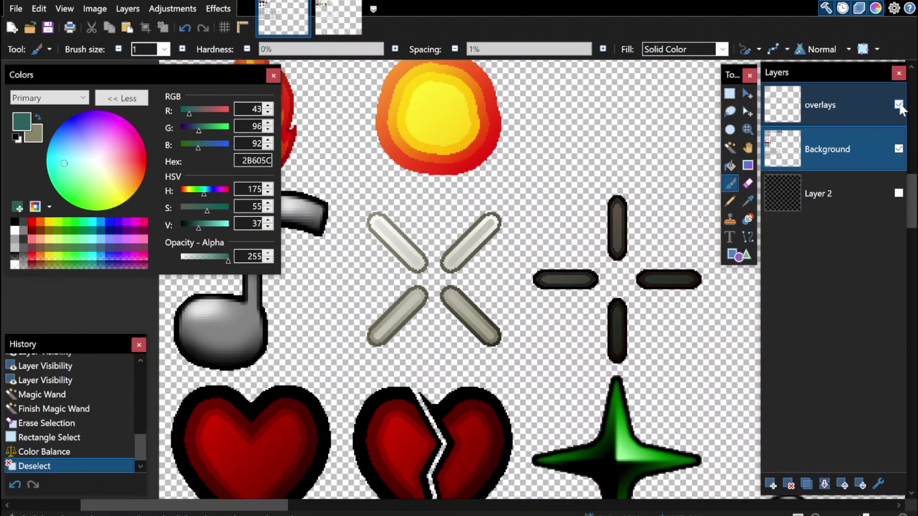
Toggle the overlays layer off and on to compare the recoloured cross.
click(899, 104)
click(899, 104)
scroll(404, 289, up, 1)
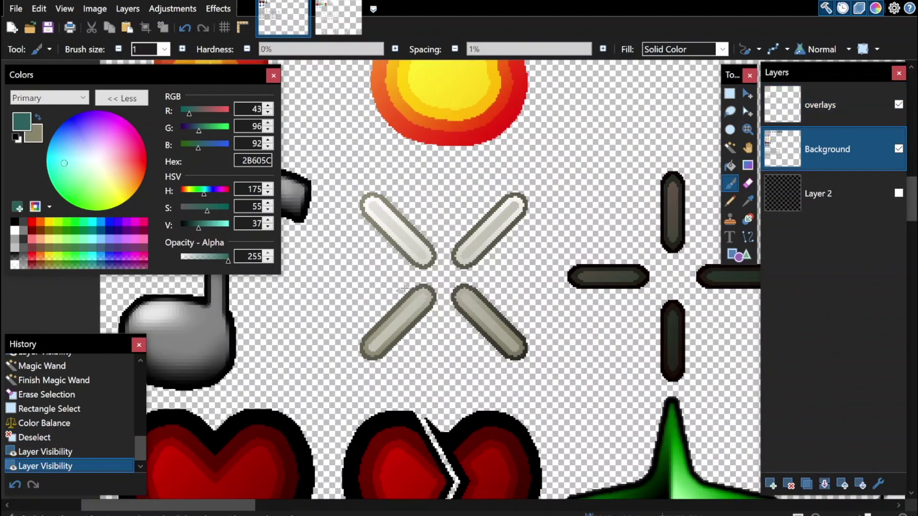
Box-select the grey X texture and open Color Balance beside it.
key(s)
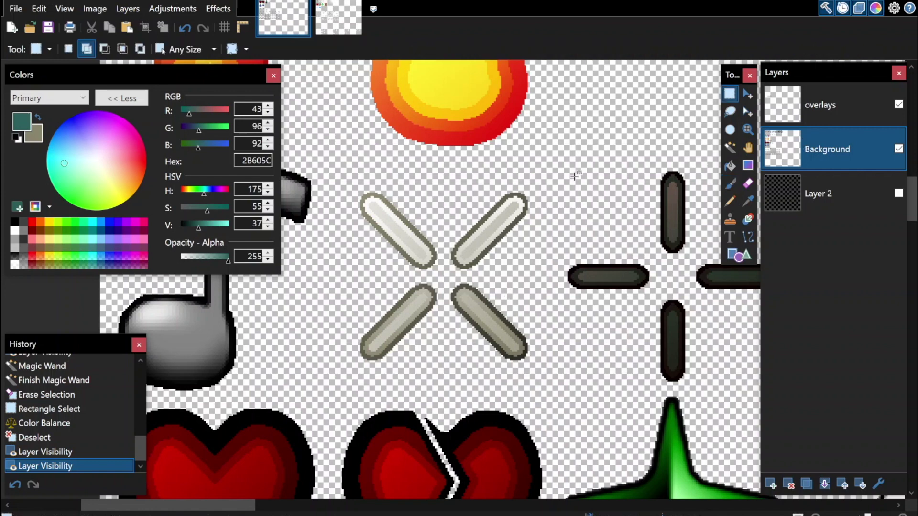
mouse_move(544, 176)
mouse_down()
mouse_move(359, 352)
mouse_move(346, 383)
mouse_up()
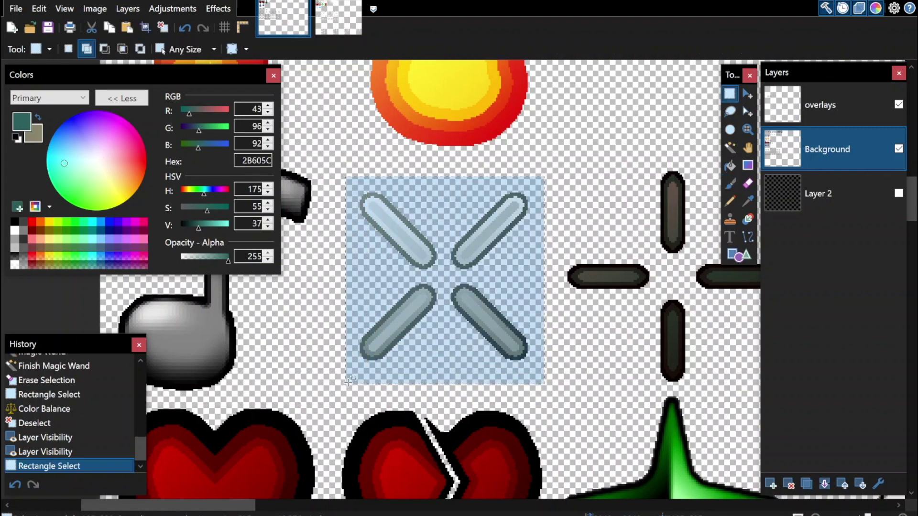
key(b)
click(173, 8)
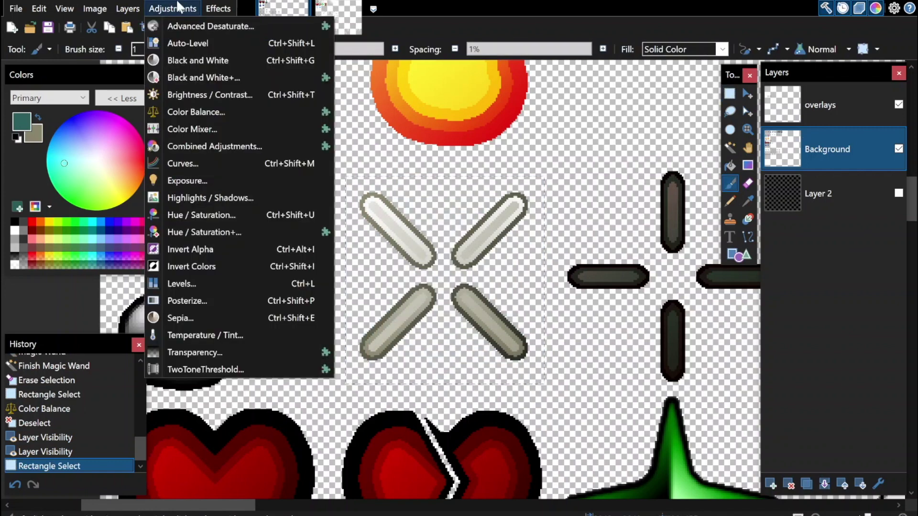
click(221, 113)
drag(434, 158, 76, 138)
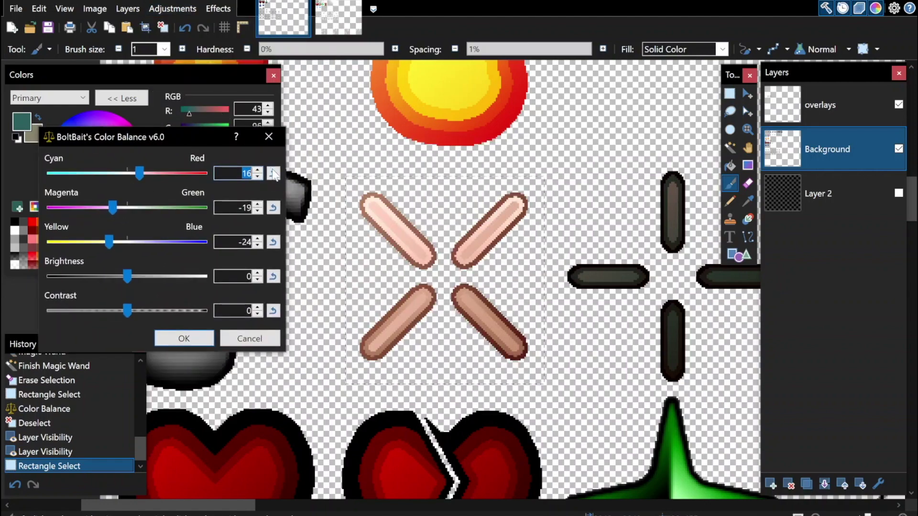
Reset the Color Balance sliders, try magenta, blue, brightness and contrast shifts, then zero them again.
click(273, 173)
click(273, 208)
click(273, 242)
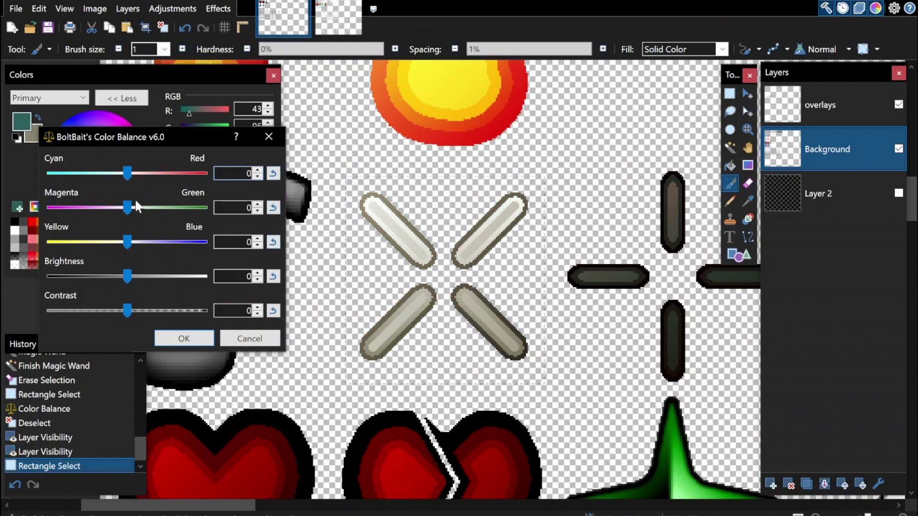
drag(127, 208, 90, 210)
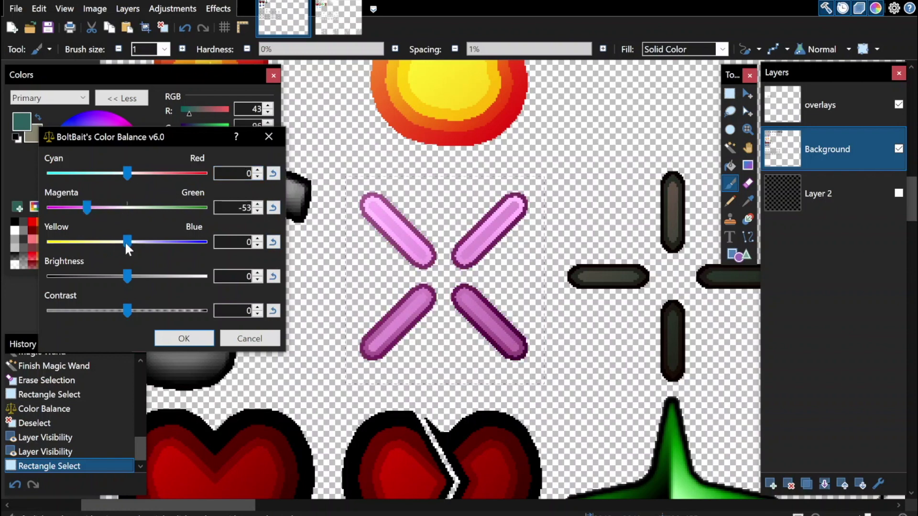
drag(127, 241, 164, 242)
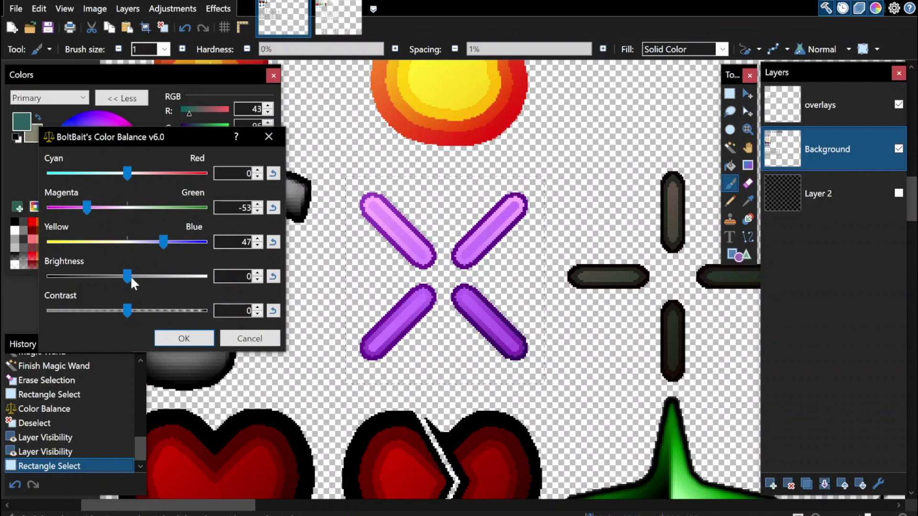
drag(127, 276, 107, 277)
drag(128, 311, 148, 311)
click(273, 276)
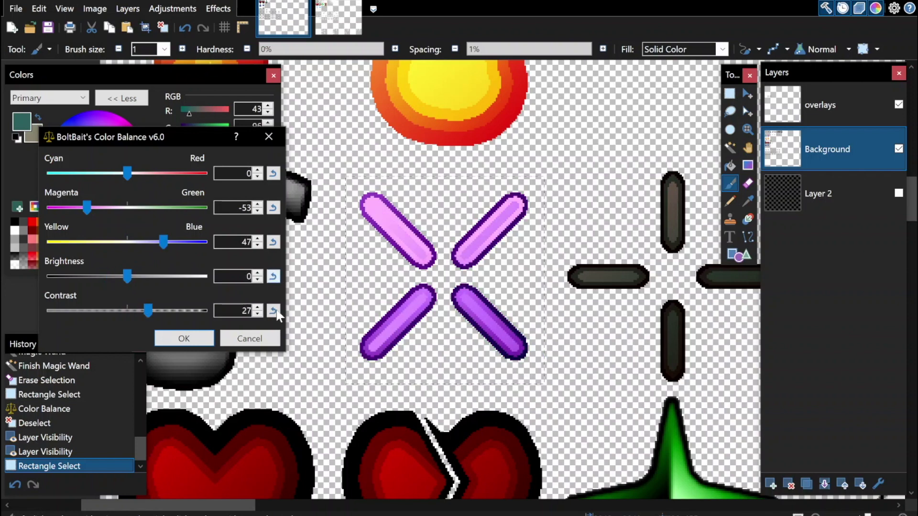
click(273, 311)
click(273, 242)
click(273, 208)
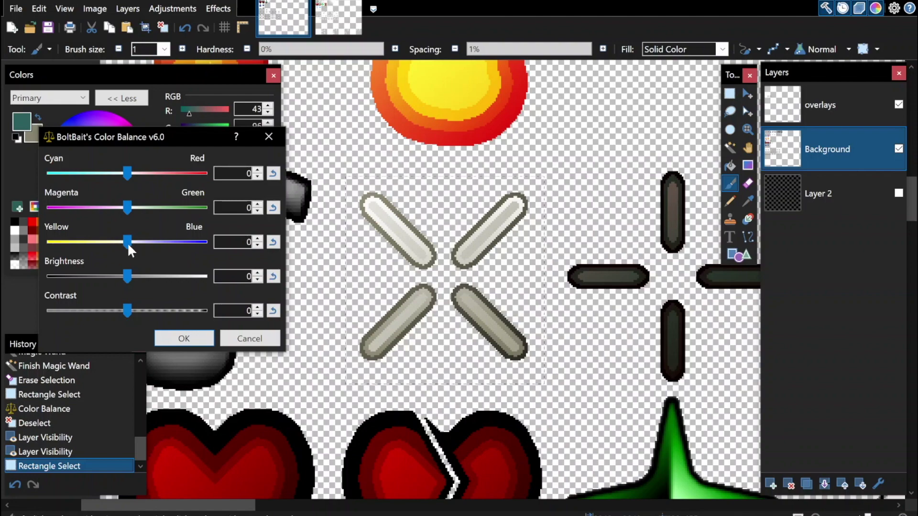
Set Yellow–Blue to 9, apply it to the X, and clear the selection.
drag(127, 242, 139, 249)
click(183, 339)
key(ctrl+d)
scroll(451, 252, up, 1)
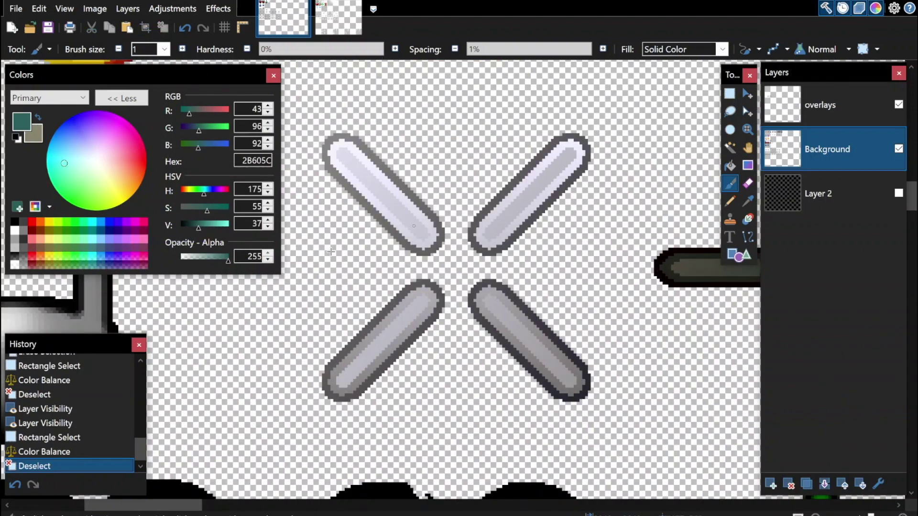
scroll(327, 283, down, 3)
scroll(413, 284, up, 2)
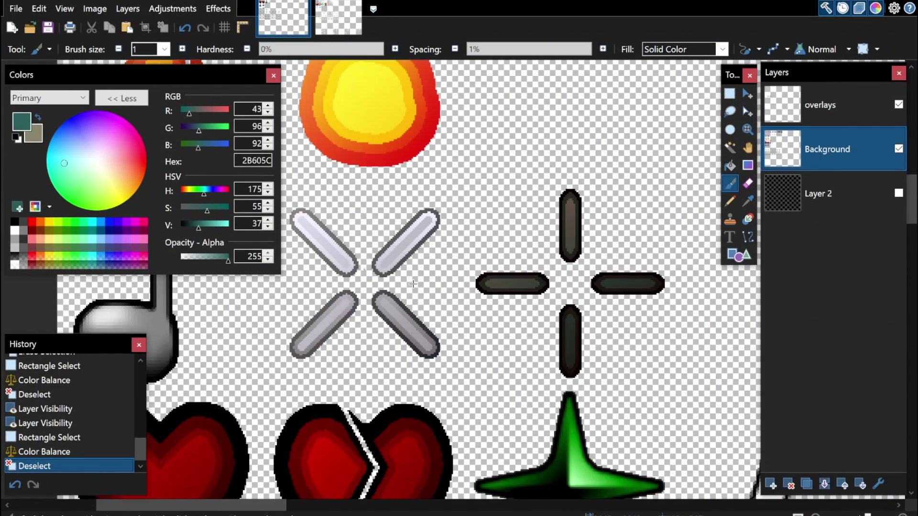
click(181, 9)
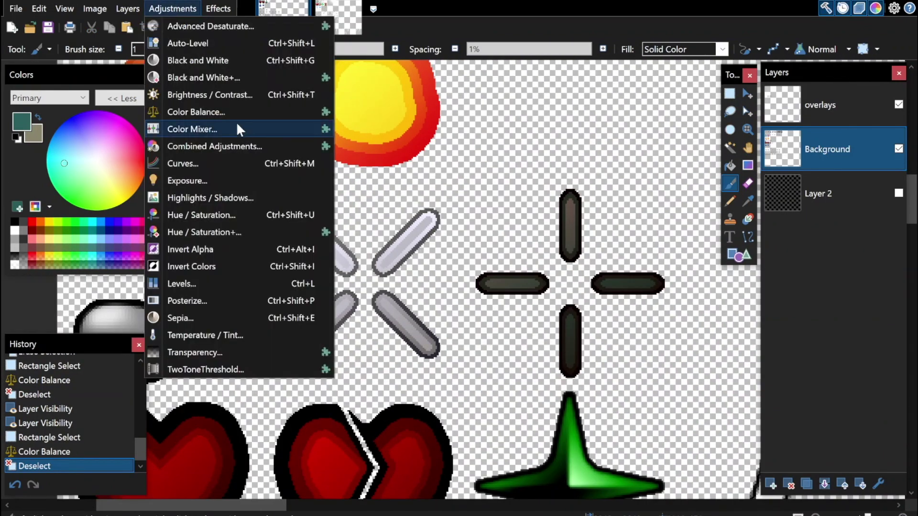
click(616, 49)
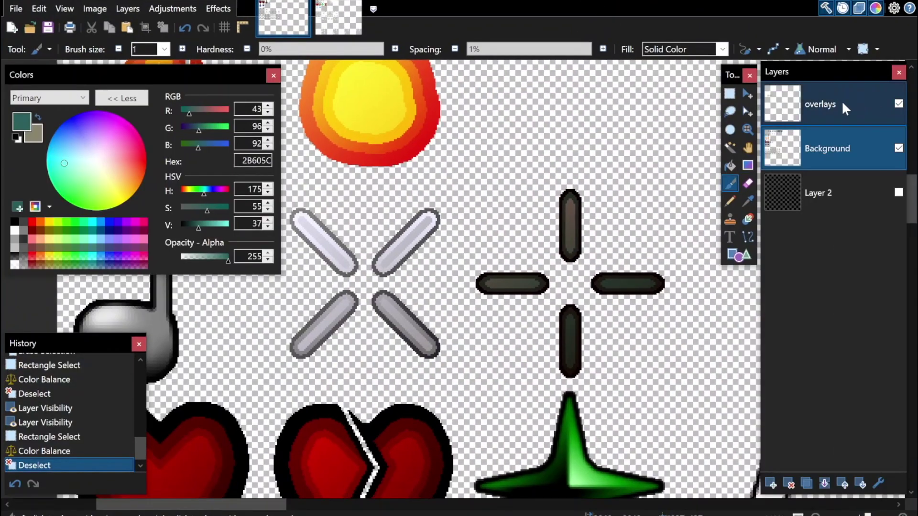
double_click(843, 102)
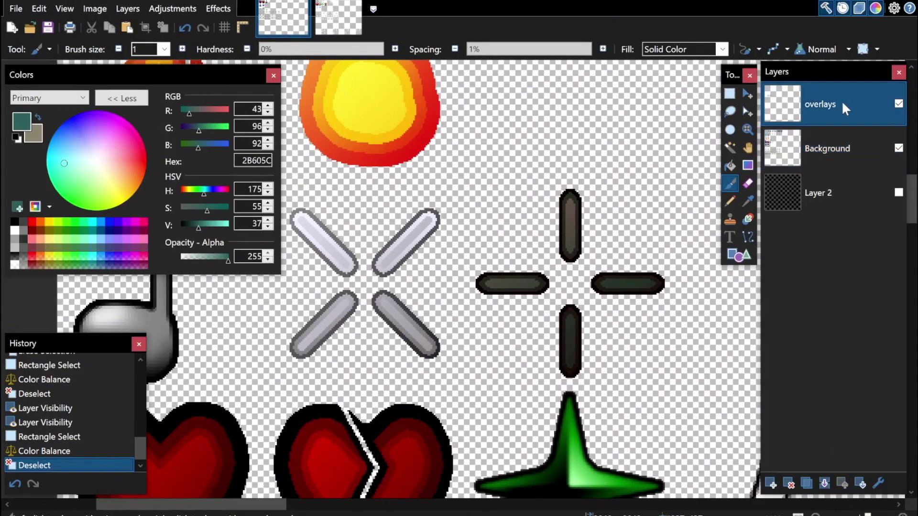
drag(432, 178, 499, 61)
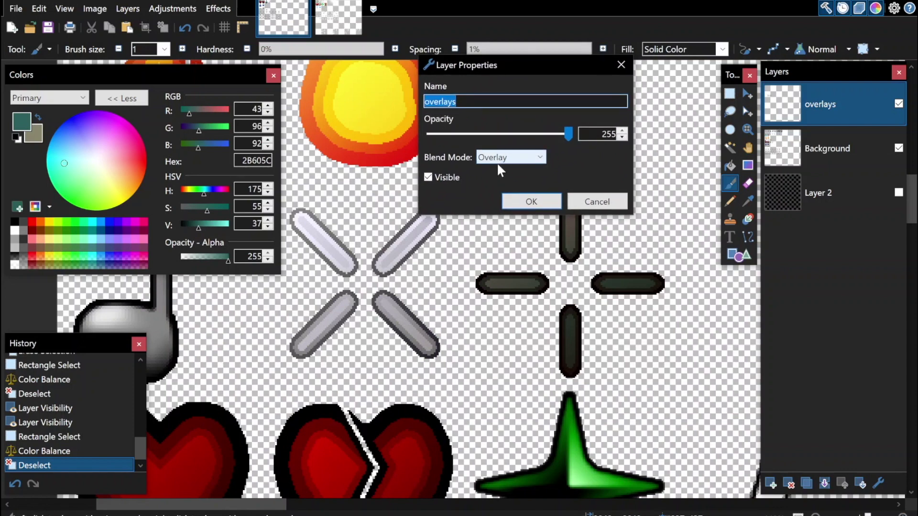
click(530, 201)
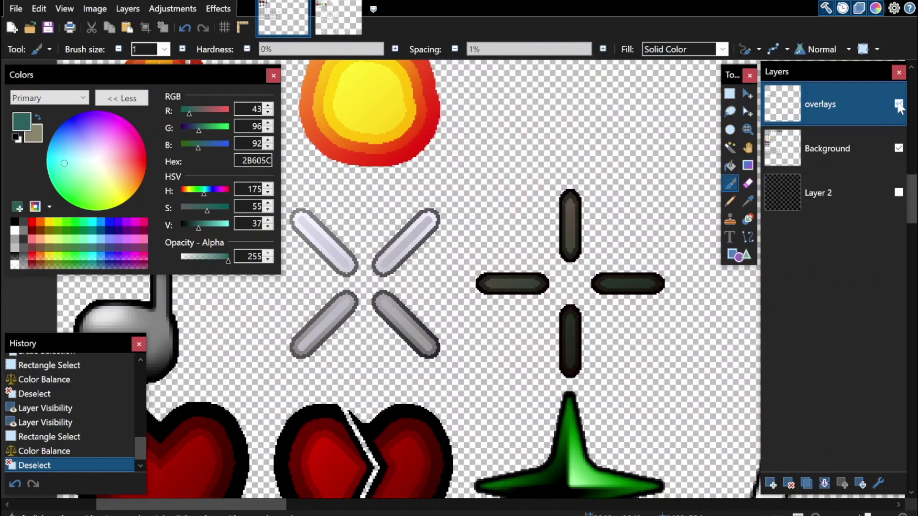
key(ctrl+minus)
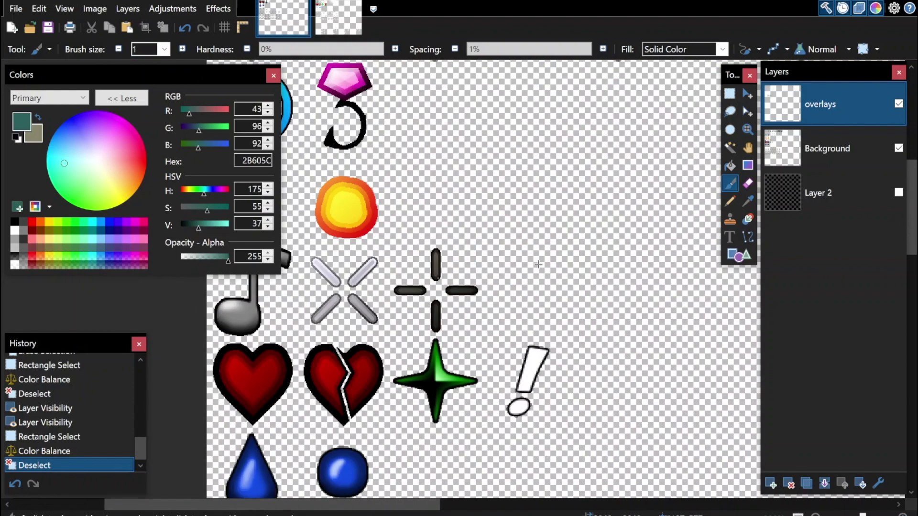
click(899, 104)
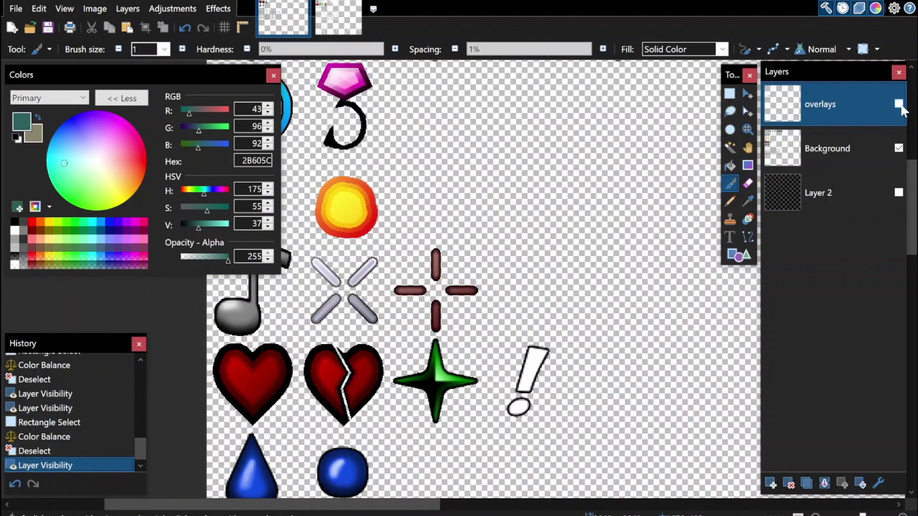
scroll(334, 334, up, 2)
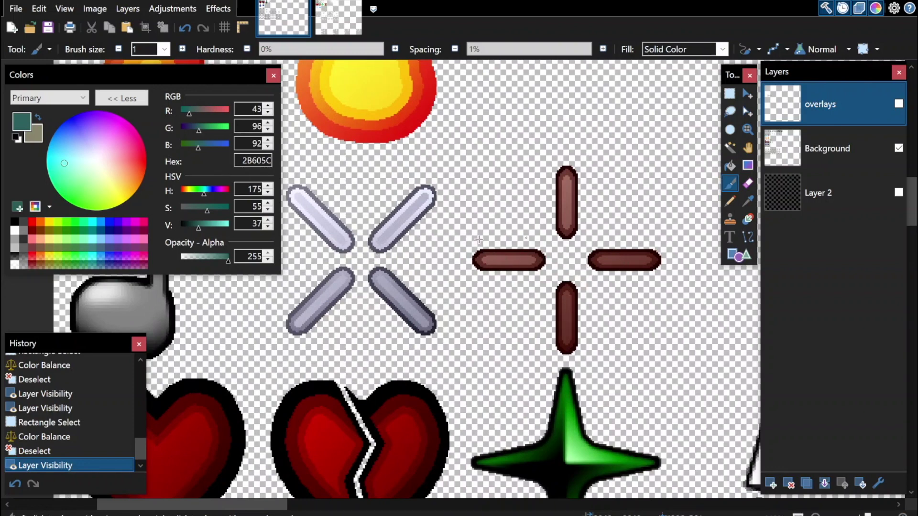
click(790, 483)
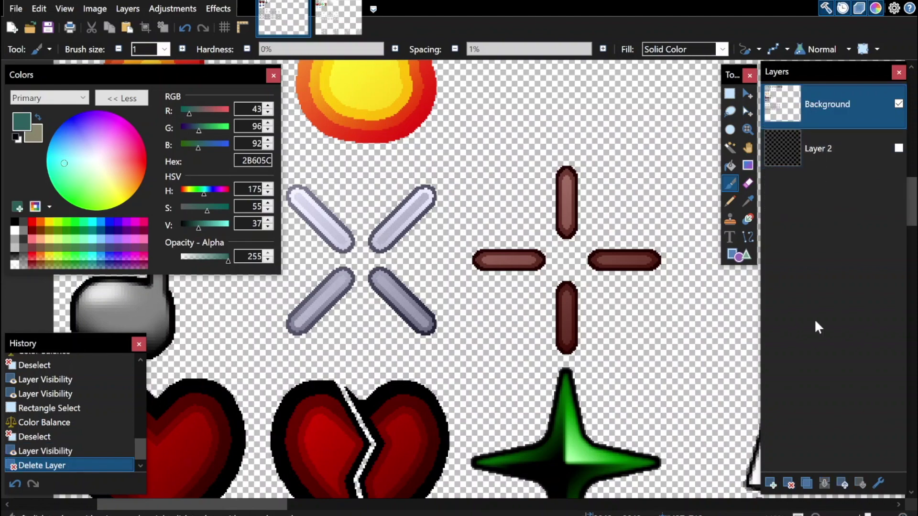
click(818, 149)
click(790, 483)
key(ctrl+minus)
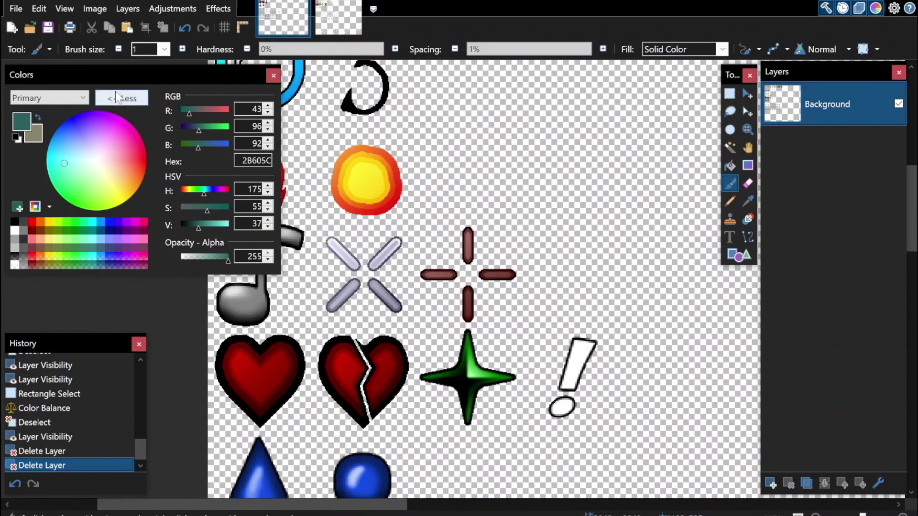
click(116, 97)
key(ctrl+minus)
key(ctrl+minus)
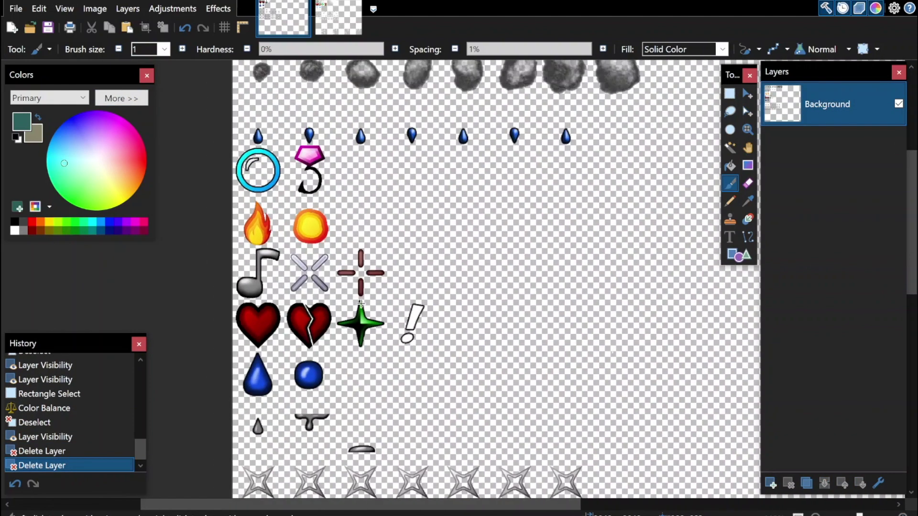
key(ctrl+minus)
scroll(329, 252, down, 2)
scroll(329, 252, up, 2)
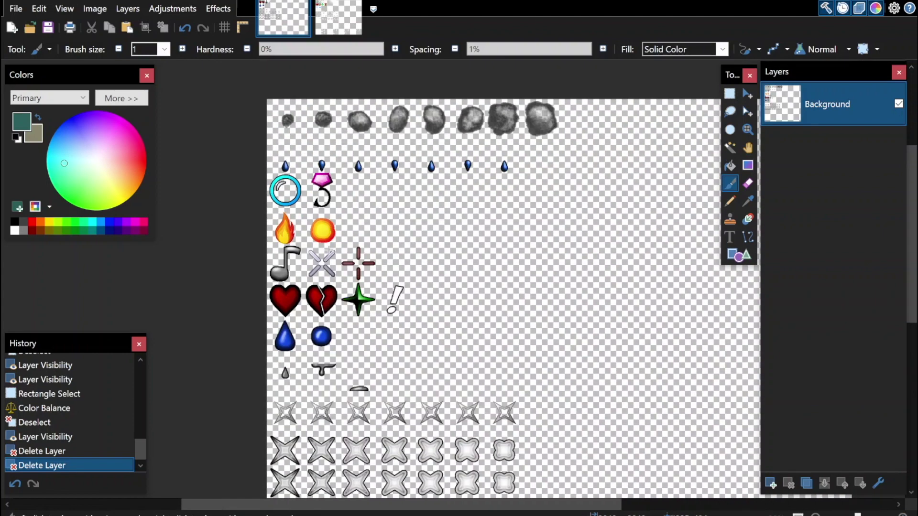
scroll(329, 252, up, 5)
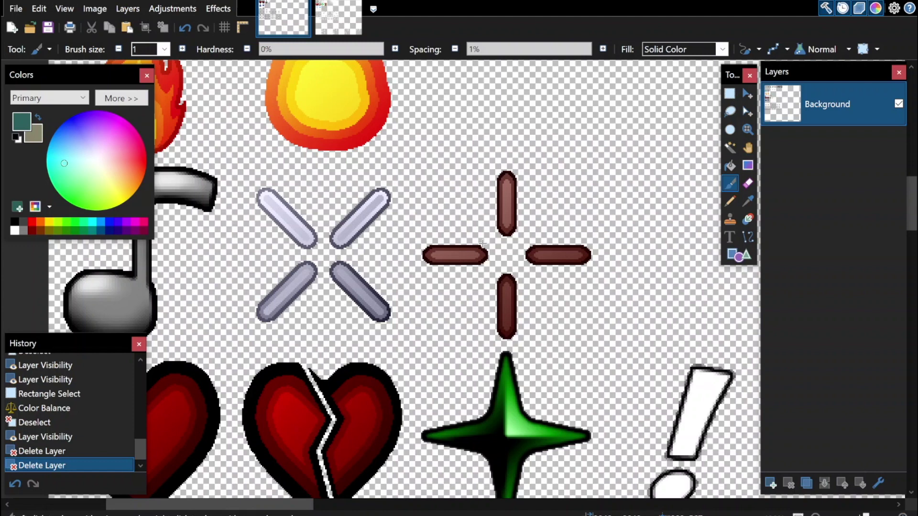
key(ctrl+z)
key(ctrl+z)
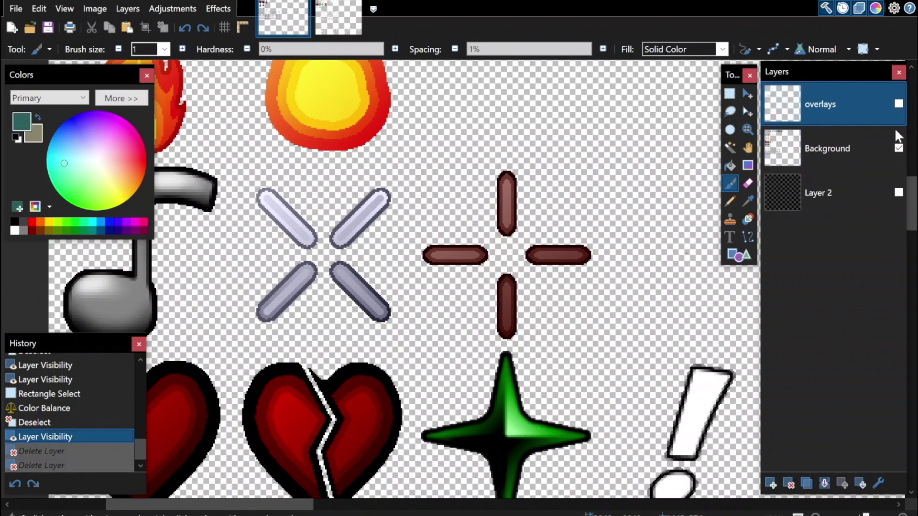
key(ctrl+z)
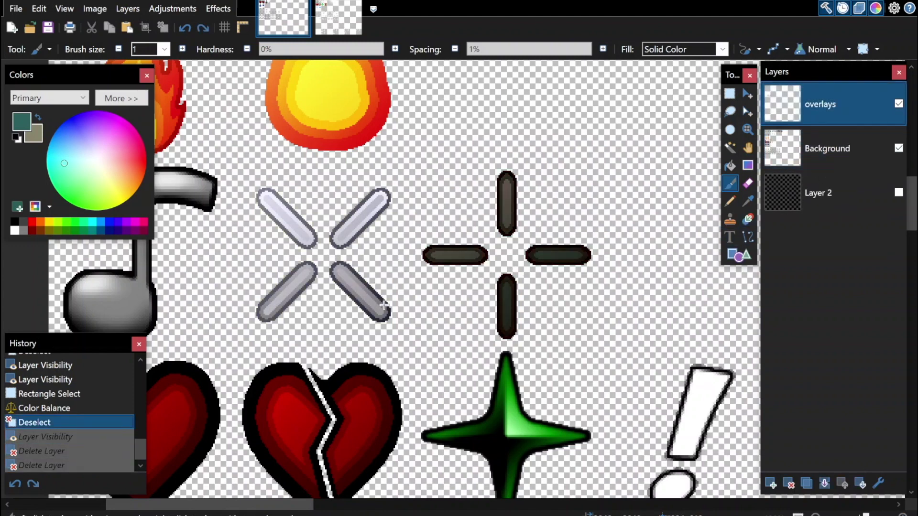